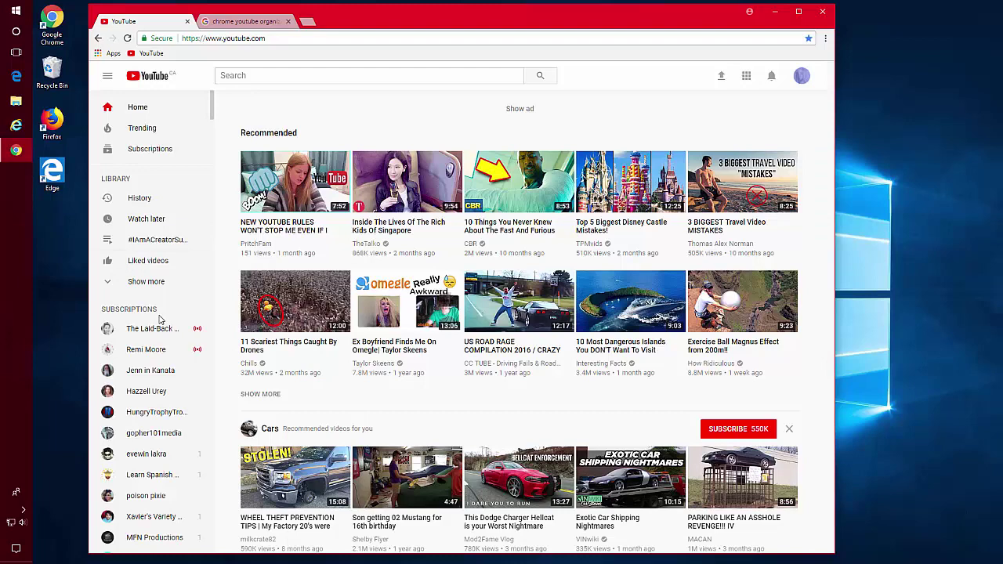
# - Switch to the Google results for 'chrome youtube organizer', headed by Youtube Subscription(Collection) Manager
pyautogui.scroll(-4, 137, 330)
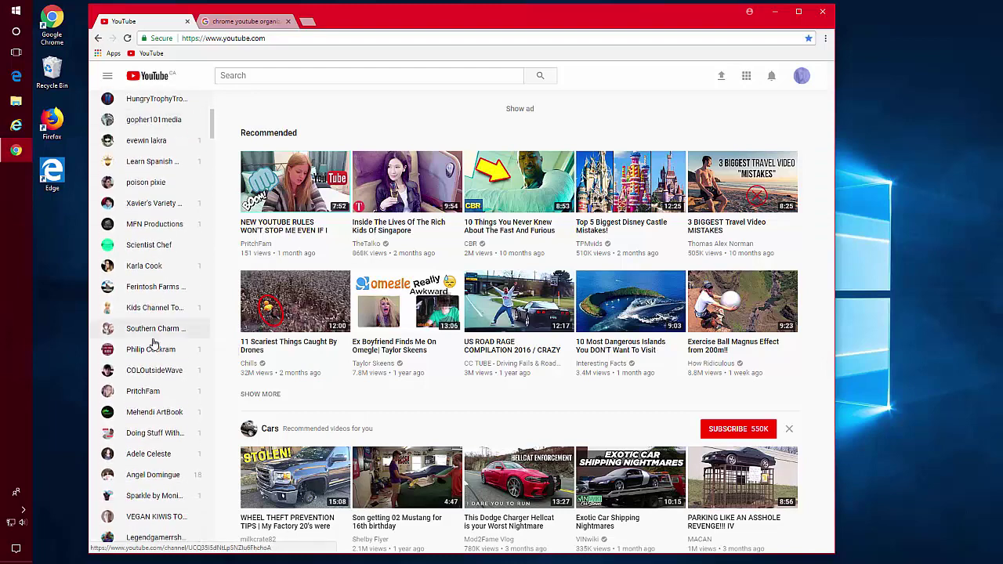
pyautogui.scroll(-10, 153, 343)
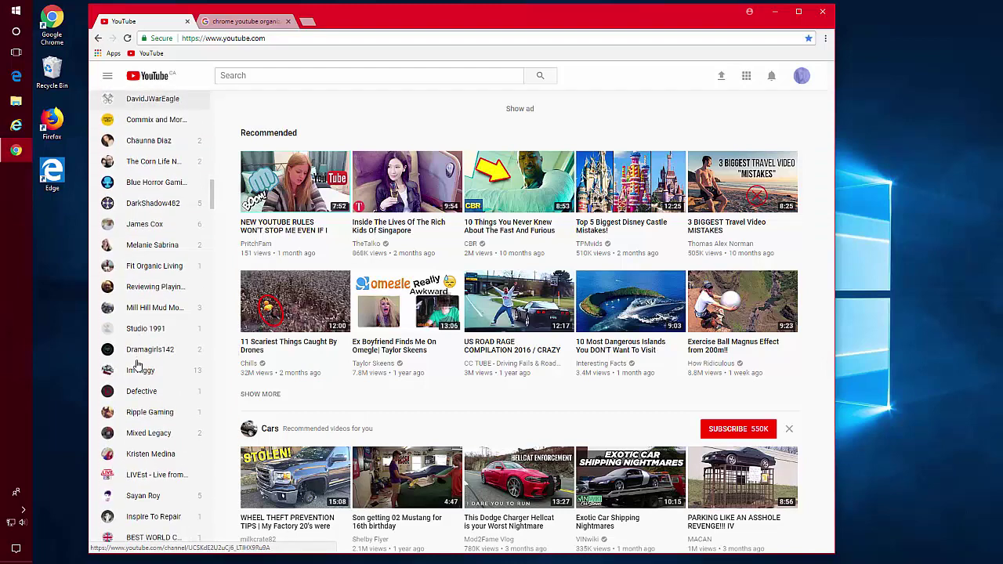
pyautogui.scroll(-10, 137, 365)
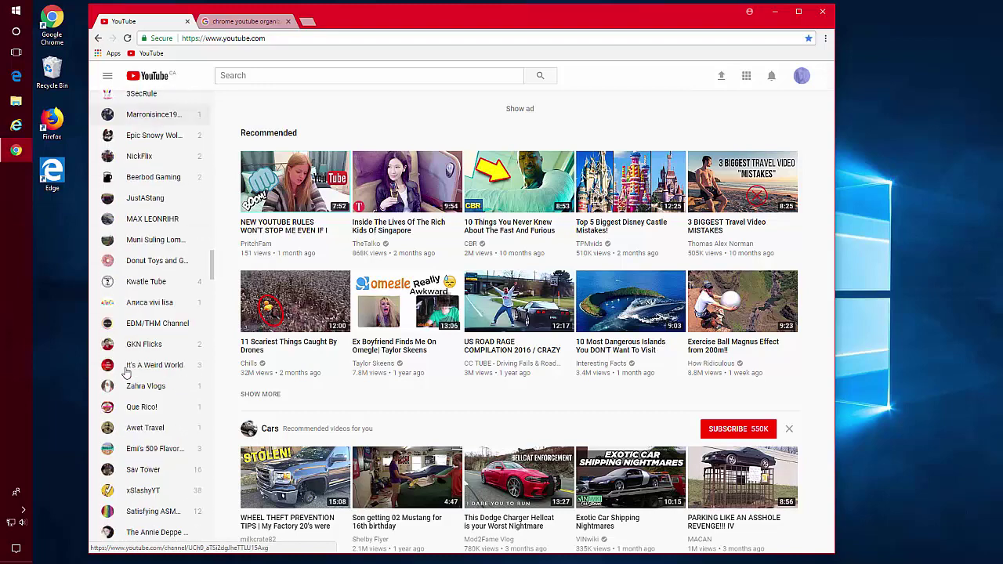
pyautogui.scroll(-1, 130, 368)
pyautogui.scroll(20, 137, 360)
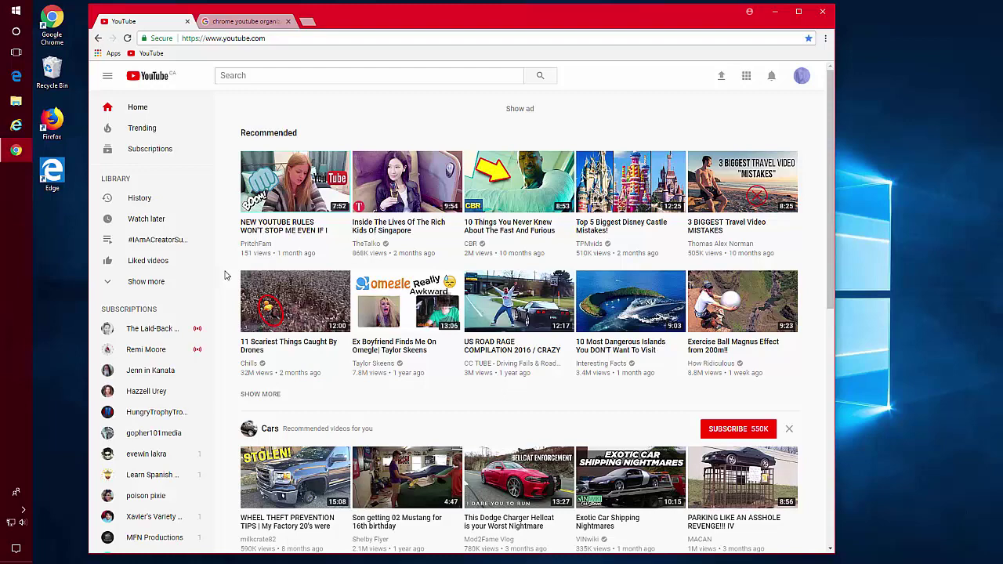
pyautogui.click(251, 21)
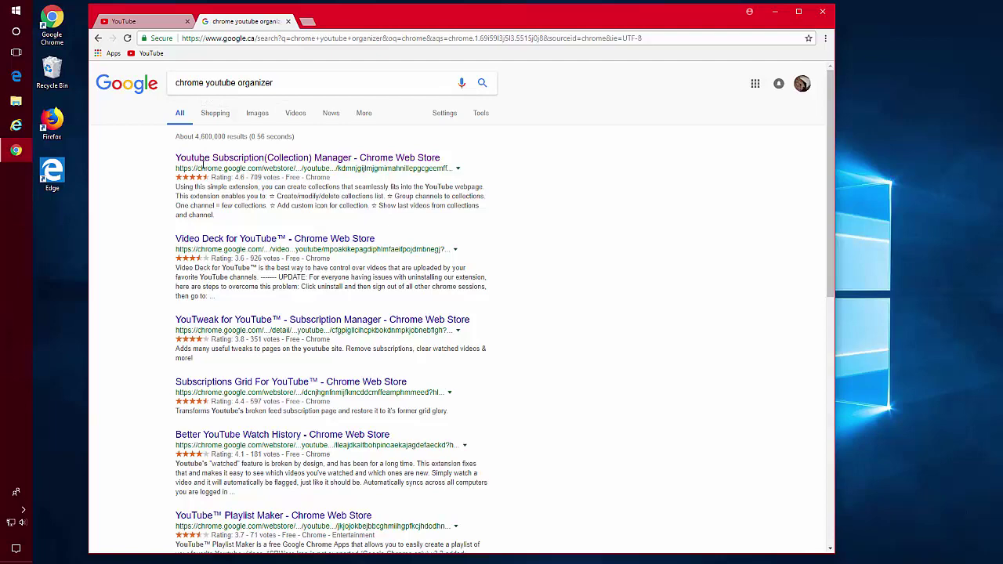
# - Add the Youtube Subscription(Collection) Manager extension to Chrome, view its popup, and return to YouTube
pyautogui.click(318, 160)
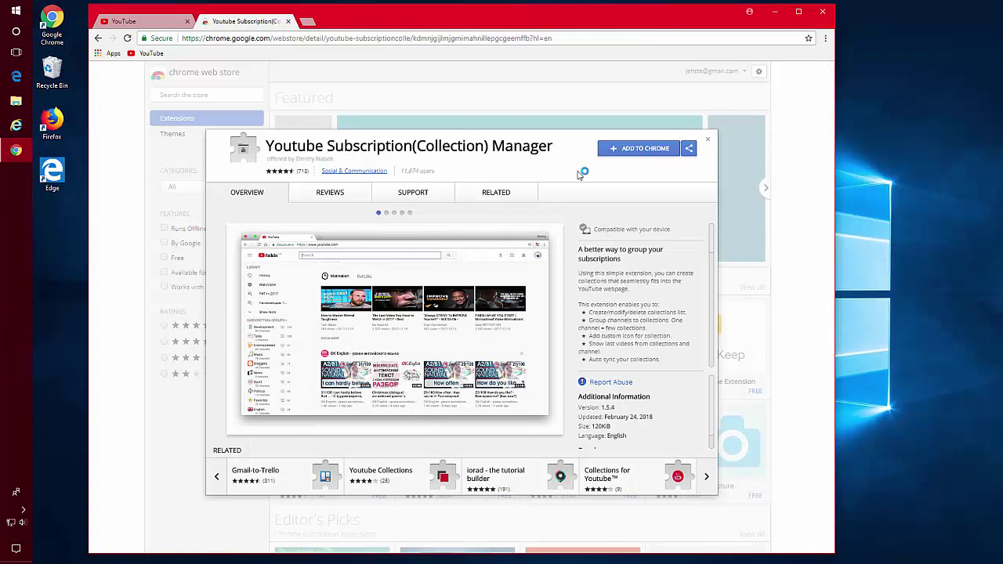
pyautogui.click(620, 150)
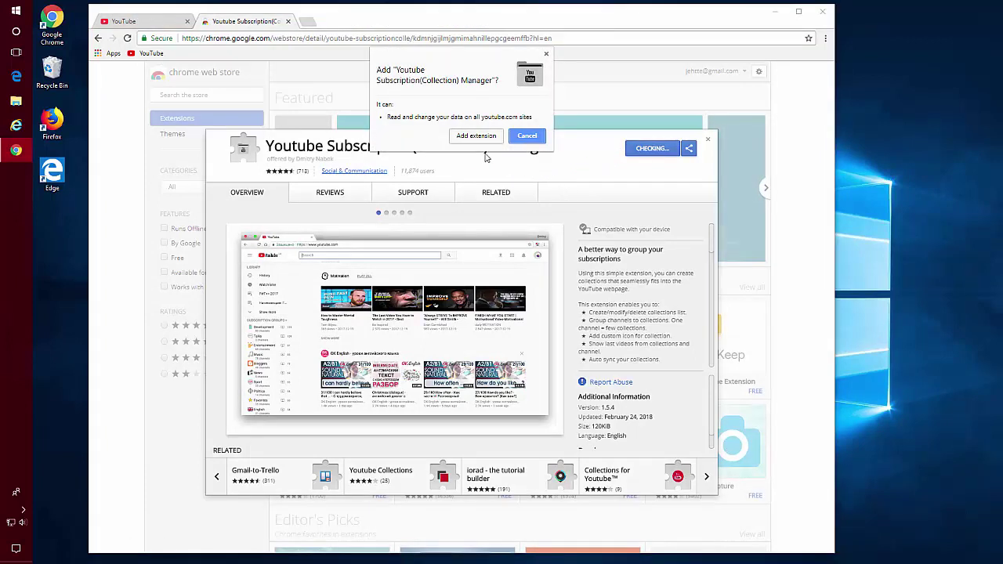
pyautogui.click(476, 137)
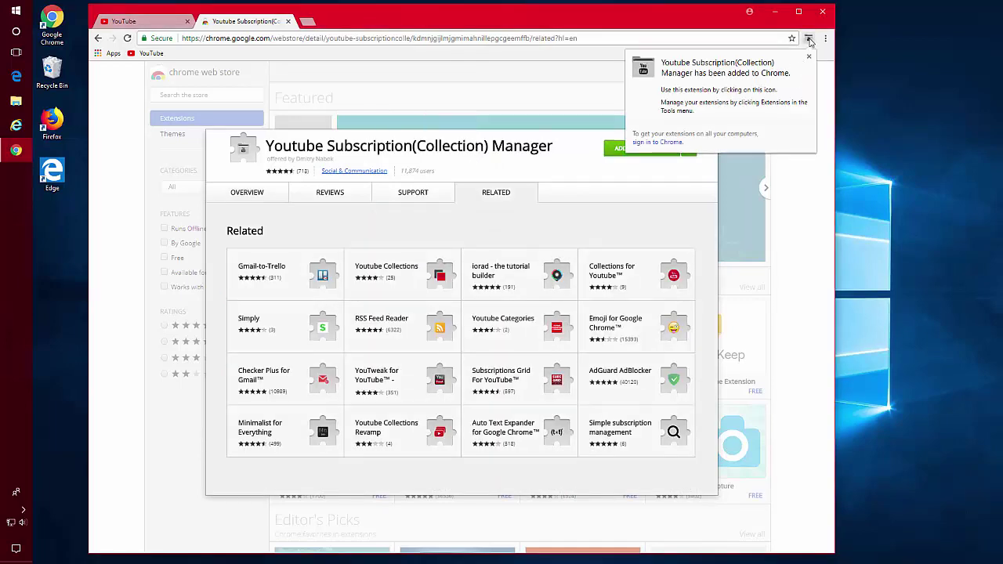
pyautogui.click(809, 41)
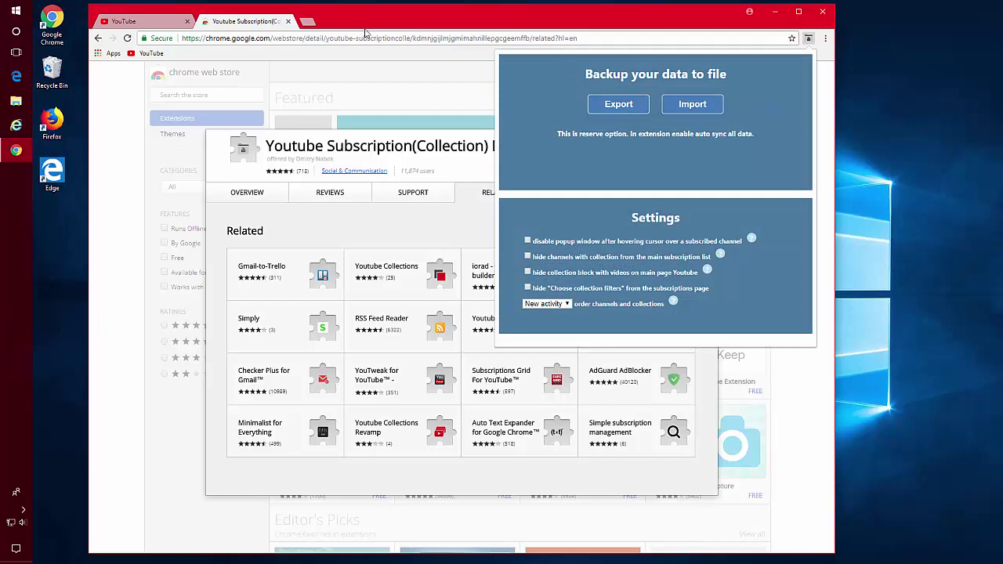
pyautogui.click(153, 22)
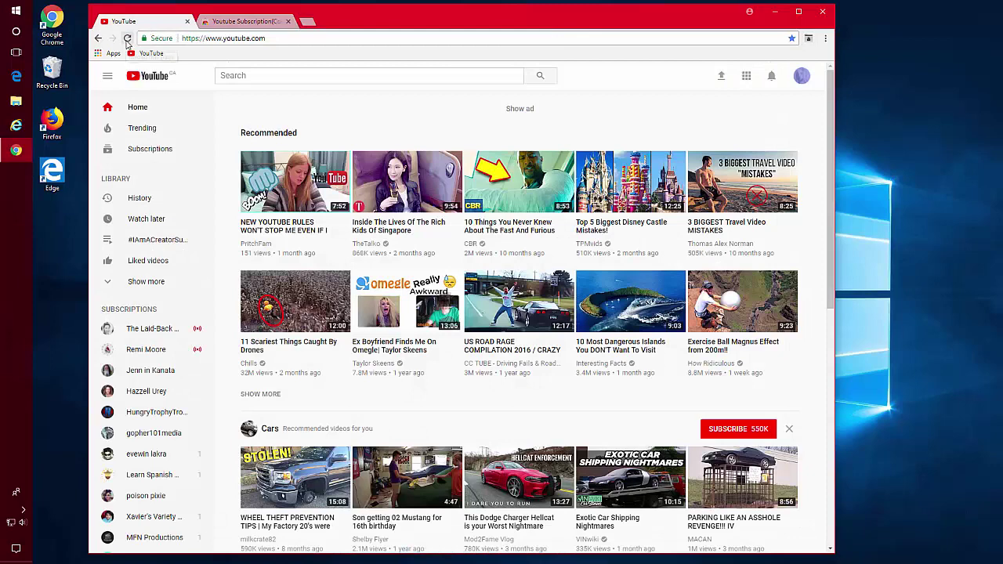
# - Reload YouTube and create the Cooking and Music subscription groups
pyautogui.click(128, 39)
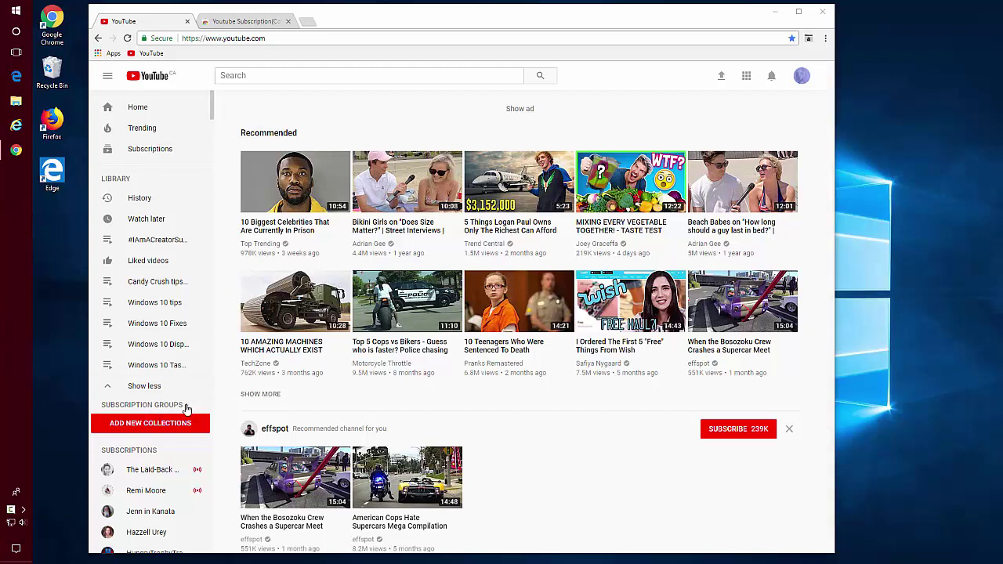
pyautogui.click(186, 406)
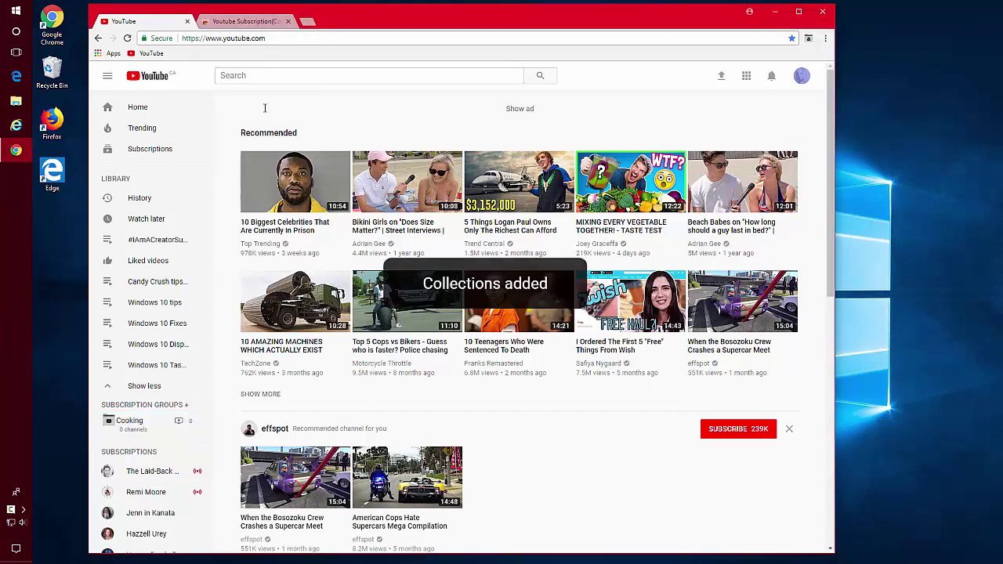
pyautogui.click(186, 404)
pyautogui.click(283, 110)
pyautogui.write('Music')
pyautogui.press('Return')
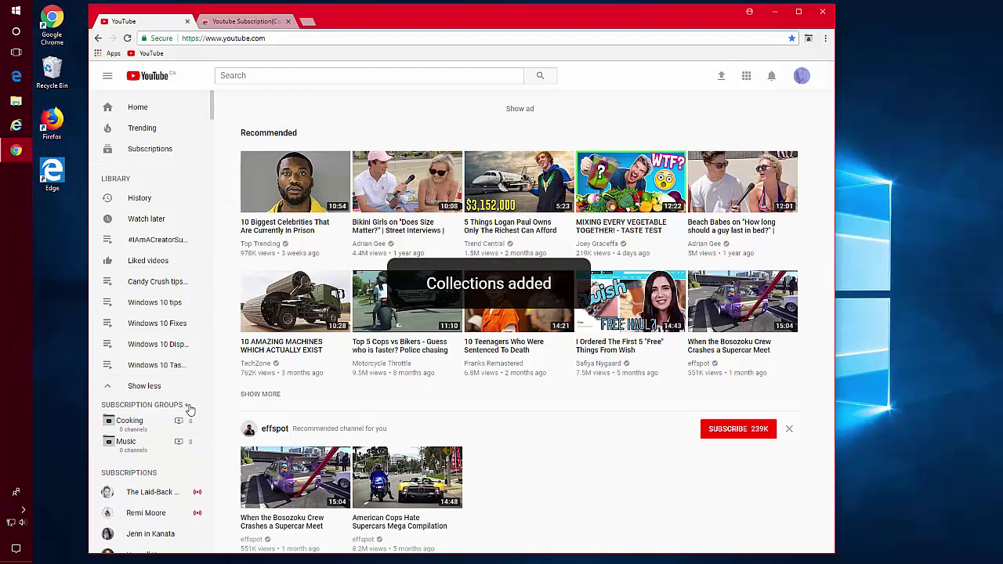
# - Create the Mukbang, Cars and Variety subscription groups
pyautogui.click(186, 404)
pyautogui.click(295, 110)
pyautogui.write('Mukbang')
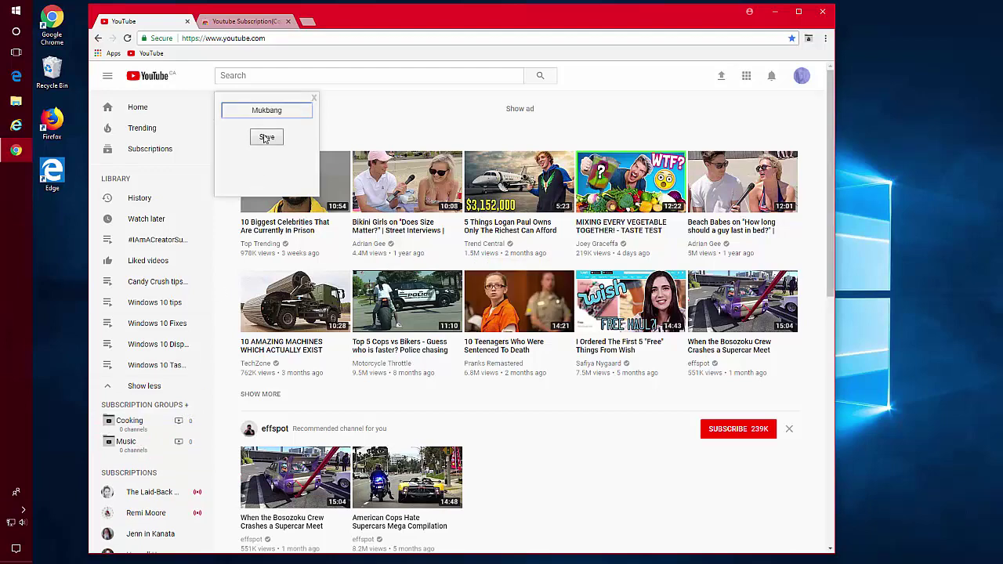
pyautogui.click(264, 137)
pyautogui.write('Cars')
pyautogui.press('Return')
pyautogui.click(186, 404)
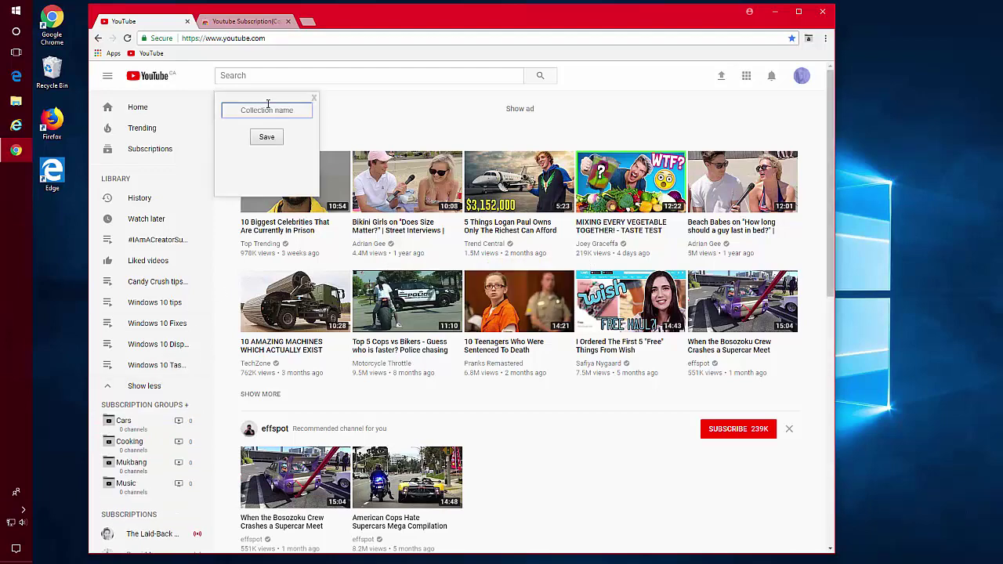
pyautogui.write('Variety')
pyautogui.click(267, 136)
# - Create the Crafts and Edu subscription groups
pyautogui.click(186, 405)
pyautogui.click(282, 110)
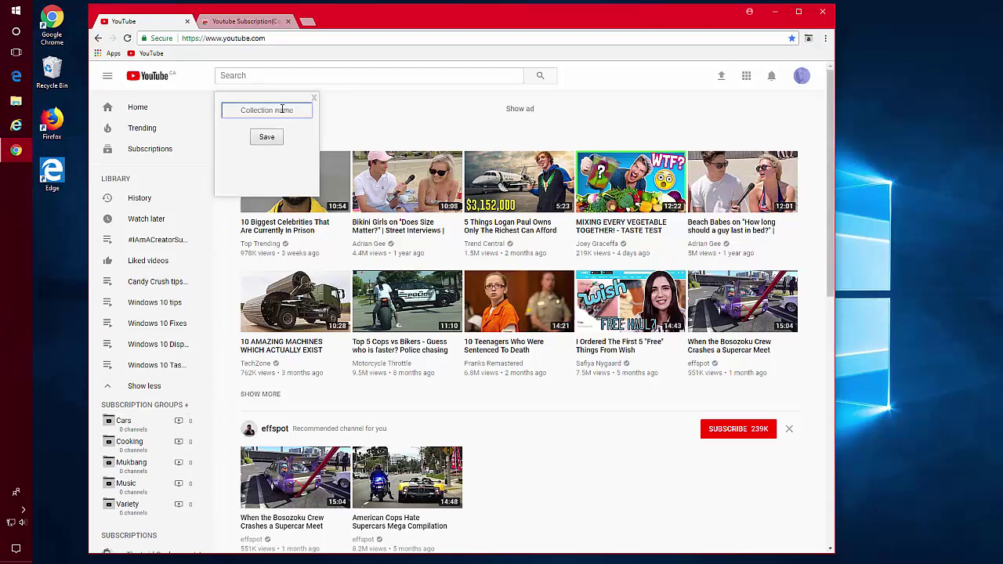
pyautogui.write('Crafts')
pyautogui.click(267, 136)
pyautogui.click(186, 406)
pyautogui.click(271, 110)
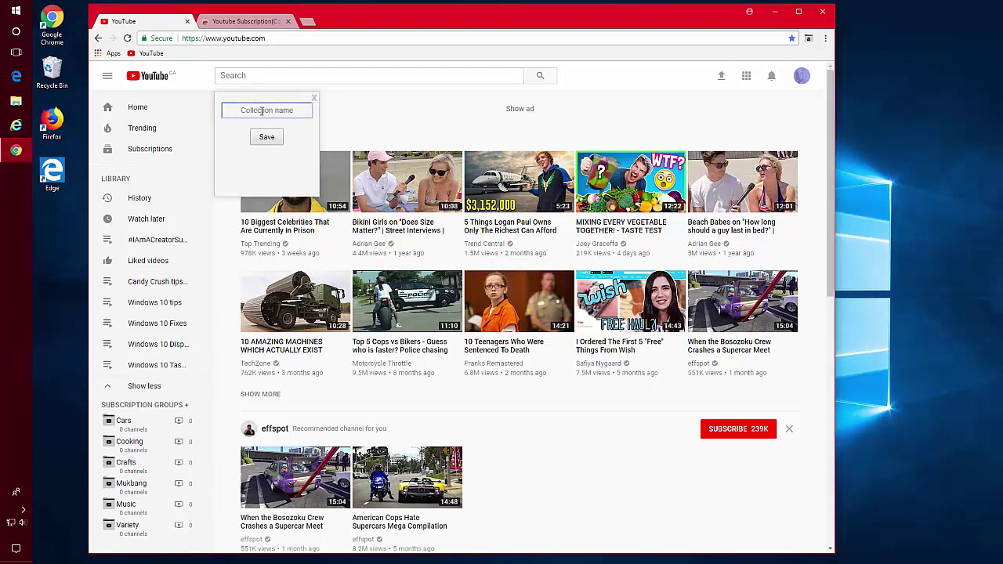
pyautogui.write('Edu')
pyautogui.click(266, 137)
# - Create the Kids subscription group
pyautogui.click(186, 404)
pyautogui.click(284, 111)
pyautogui.write('Kids')
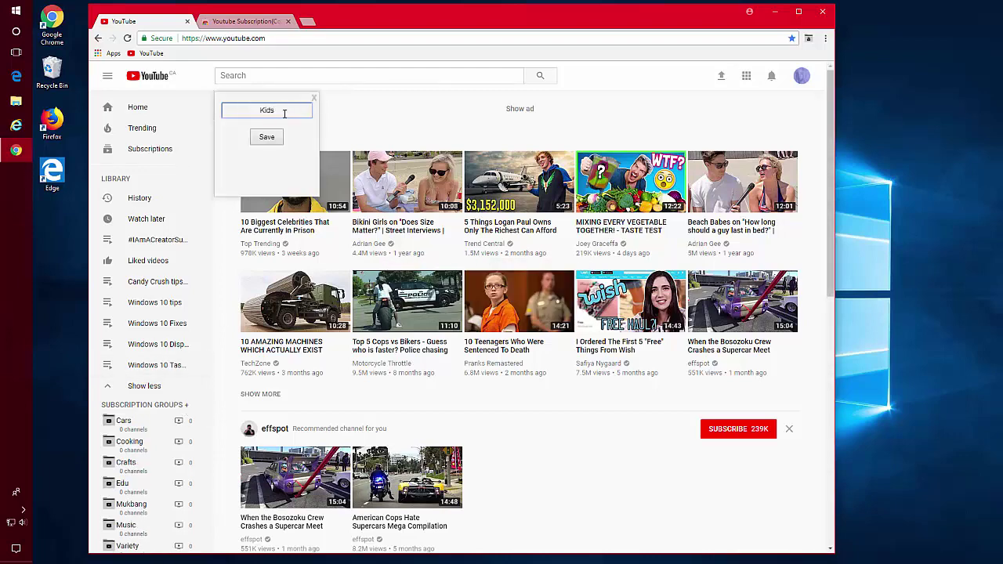
pyautogui.click(266, 136)
pyautogui.scroll(-2, 210, 290)
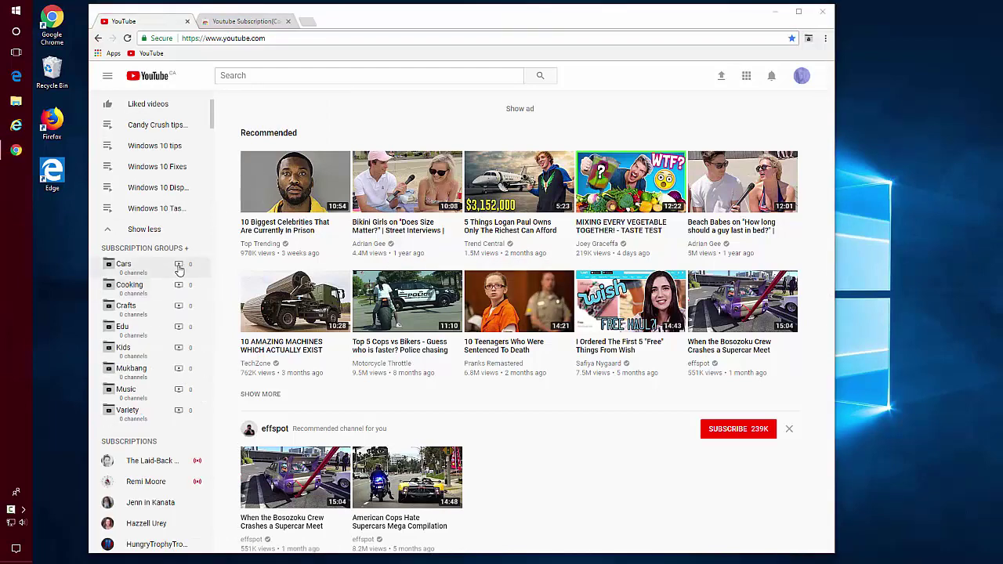
pyautogui.click(179, 267)
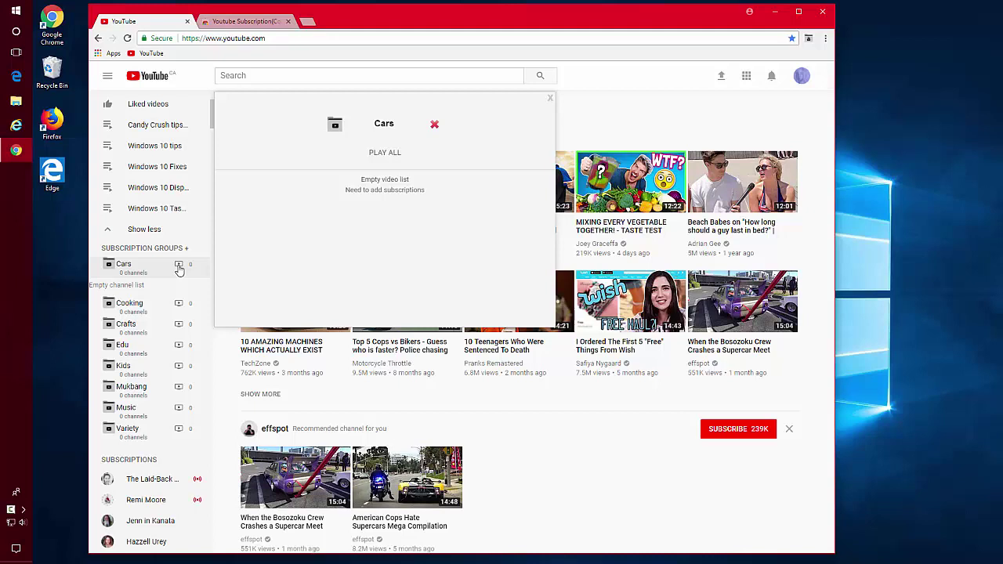
pyautogui.doubleClick(386, 127)
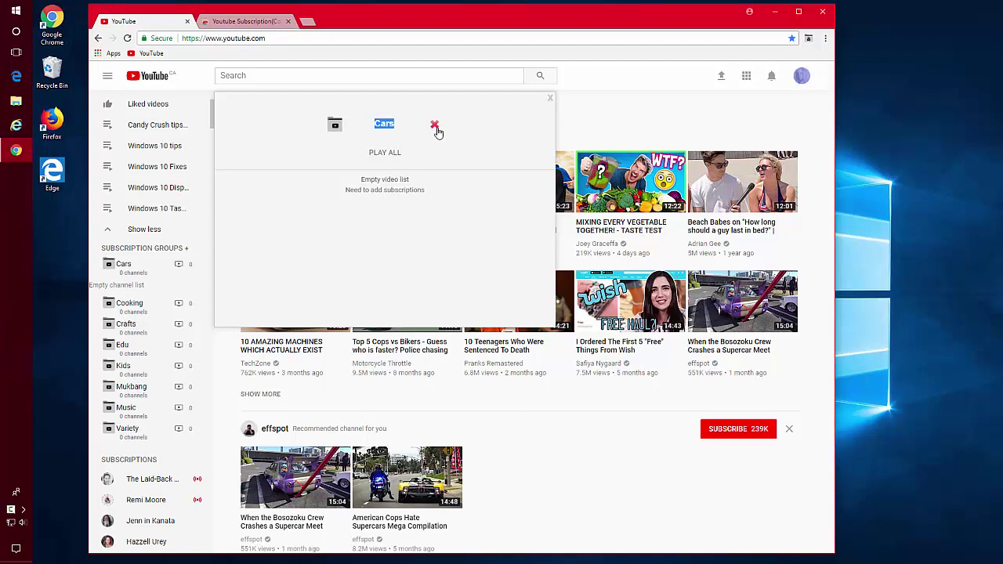
pyautogui.click(336, 134)
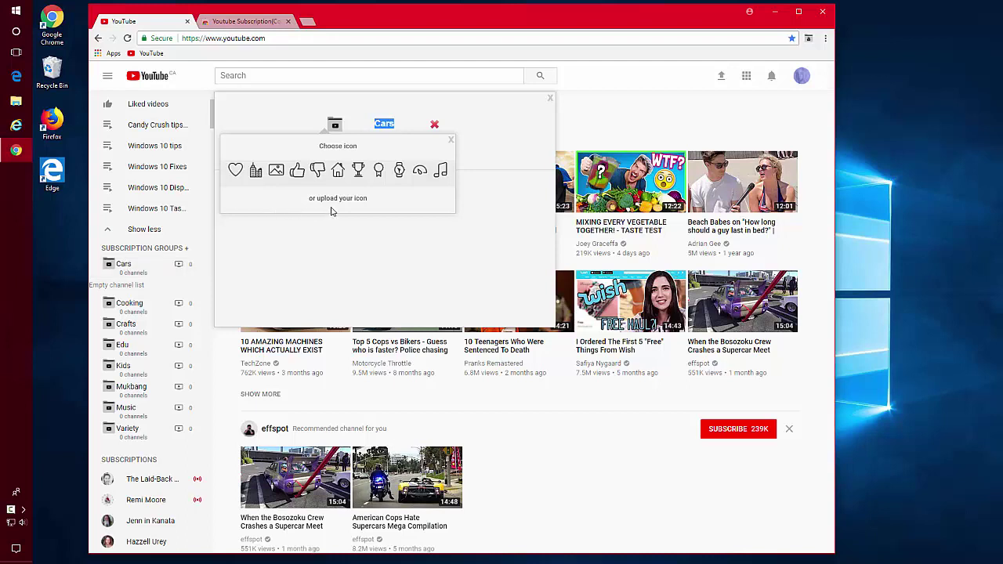
pyautogui.click(450, 141)
pyautogui.click(550, 99)
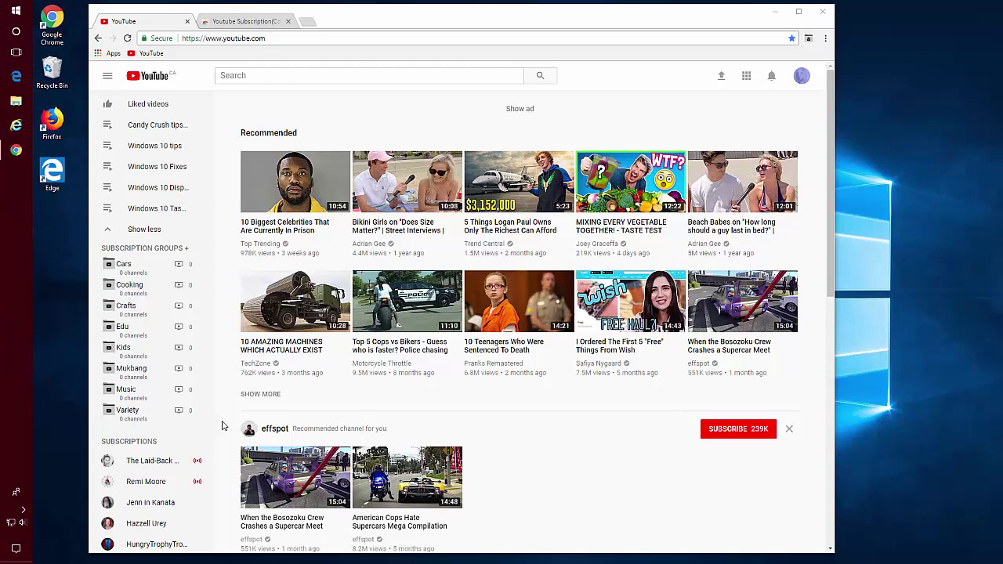
# - Put The Laid-Back Homemaker channel in the Mukbang group, expand Mukbang, and close the preview card
pyautogui.moveTo(149, 462)
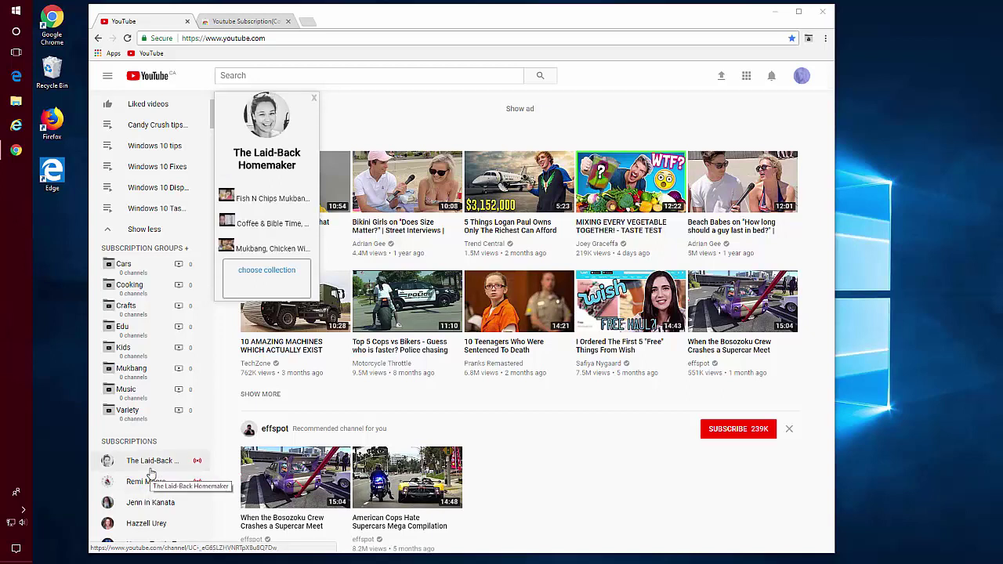
pyautogui.click(272, 284)
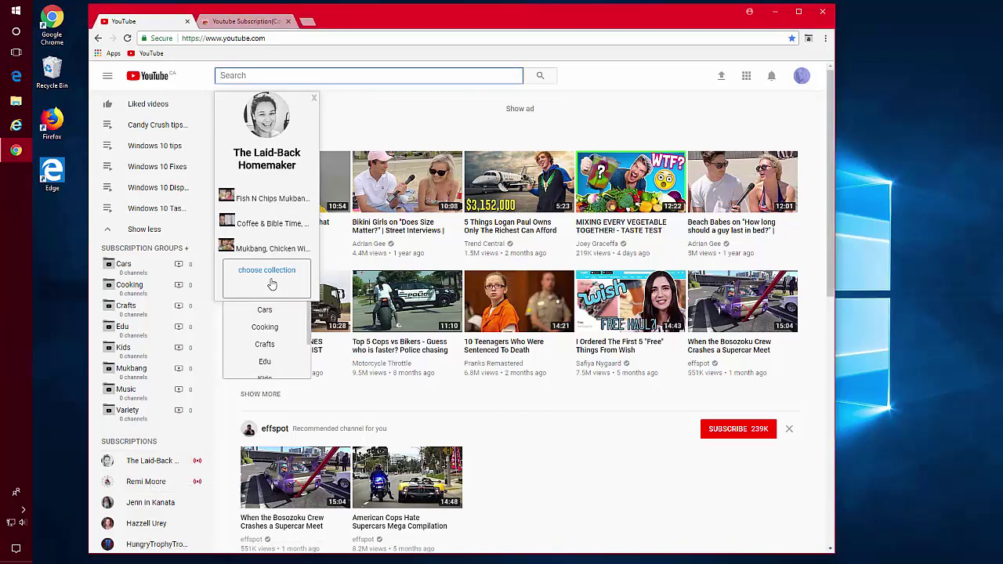
pyautogui.scroll(-2, 263, 327)
pyautogui.click(266, 334)
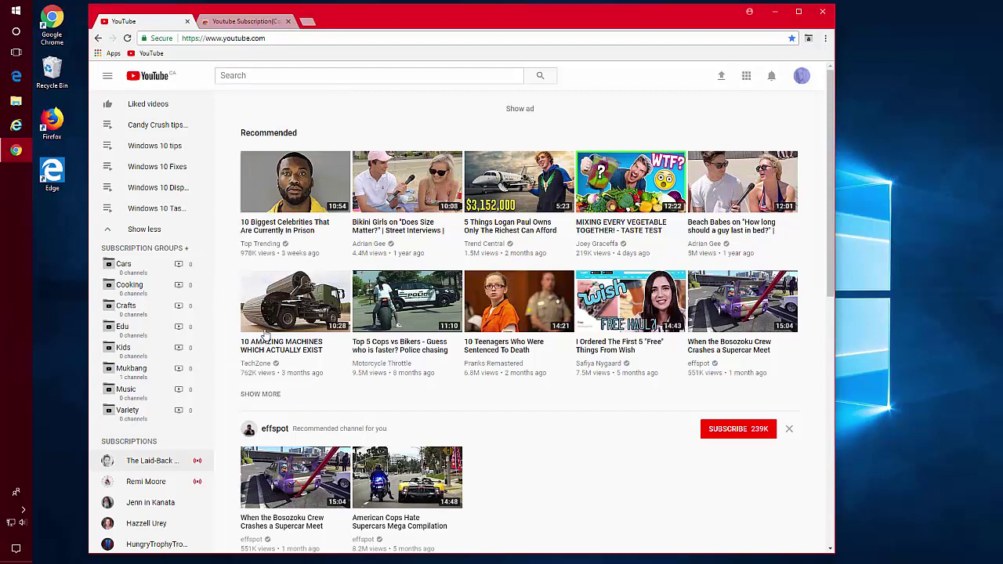
pyautogui.click(129, 372)
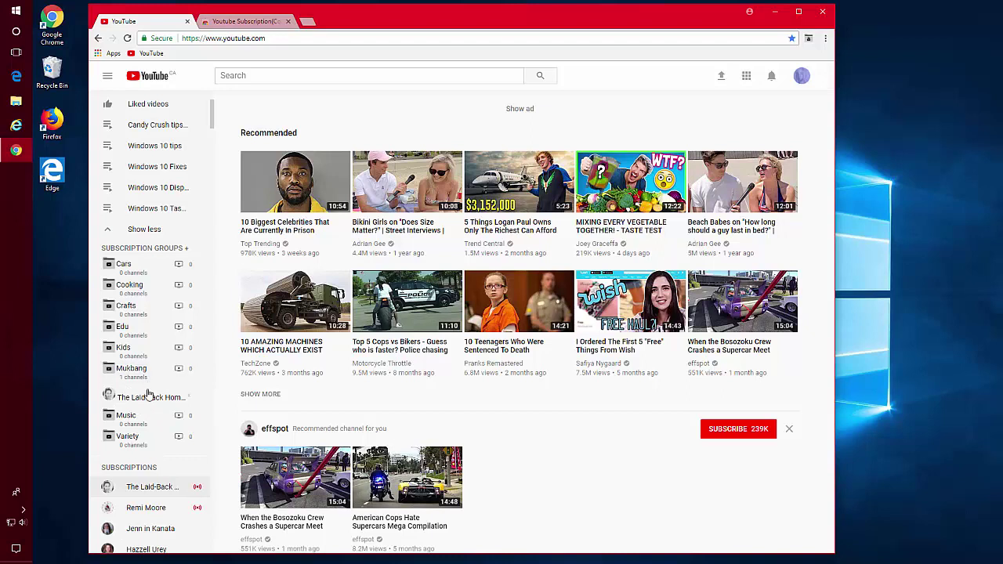
pyautogui.moveTo(149, 488)
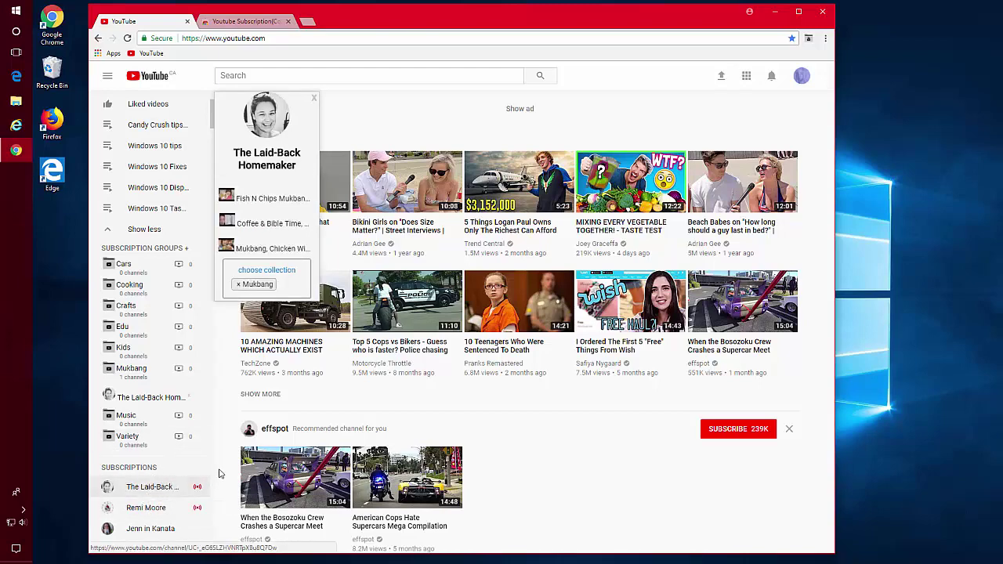
pyautogui.click(313, 99)
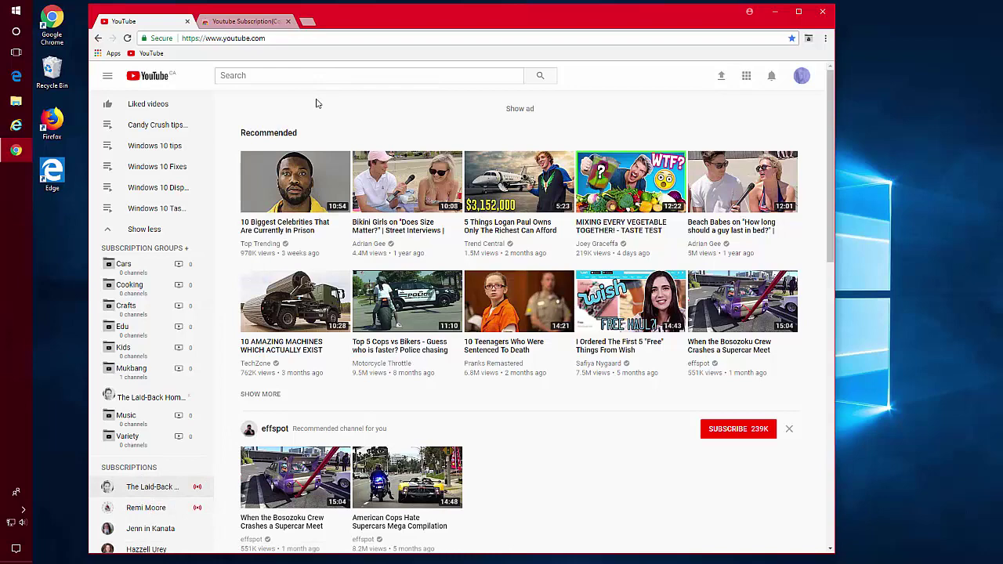
# - Turn on 'hide channels with collection from the main subscription list', then close the popup and preview card
pyautogui.click(812, 39)
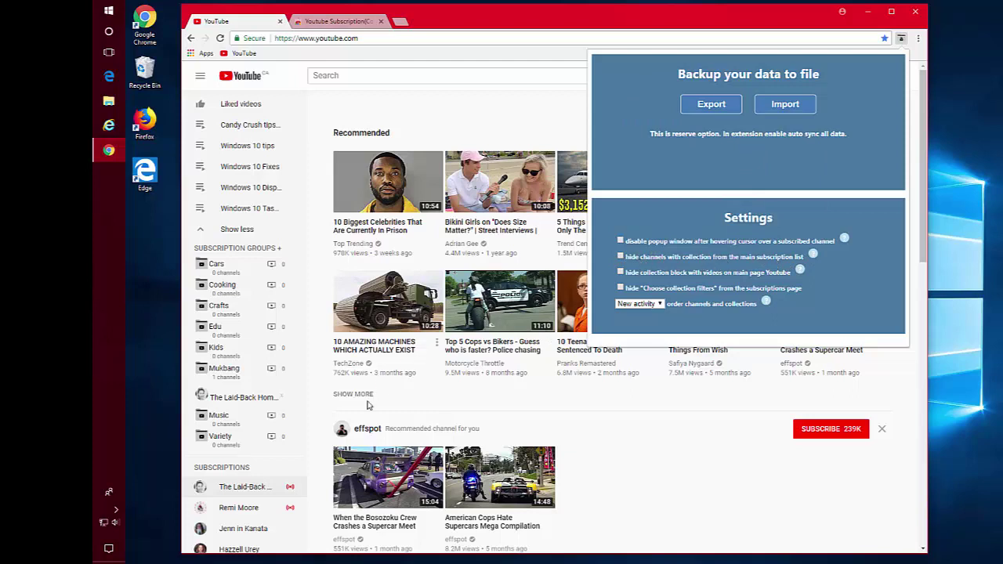
pyautogui.moveTo(239, 482)
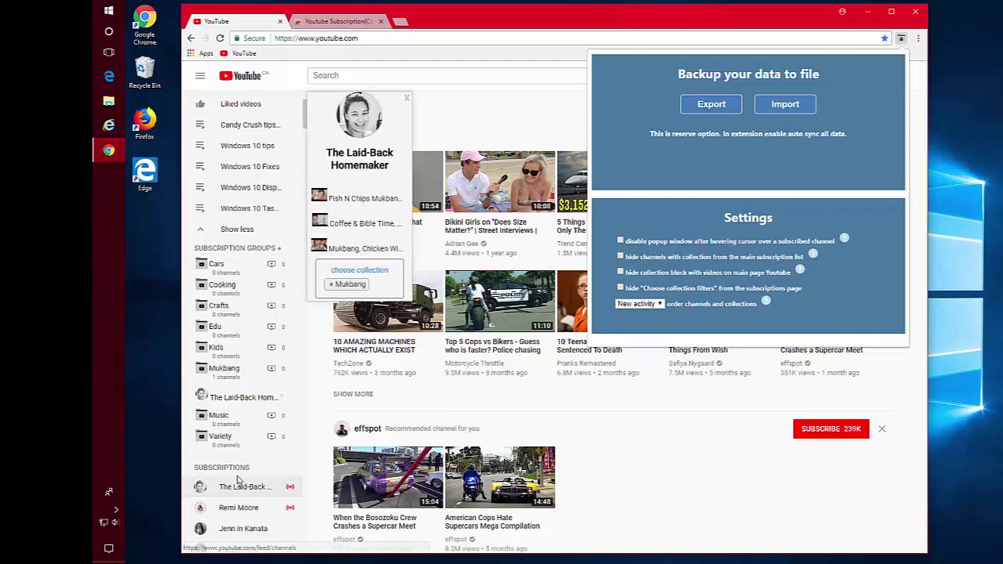
pyautogui.click(620, 257)
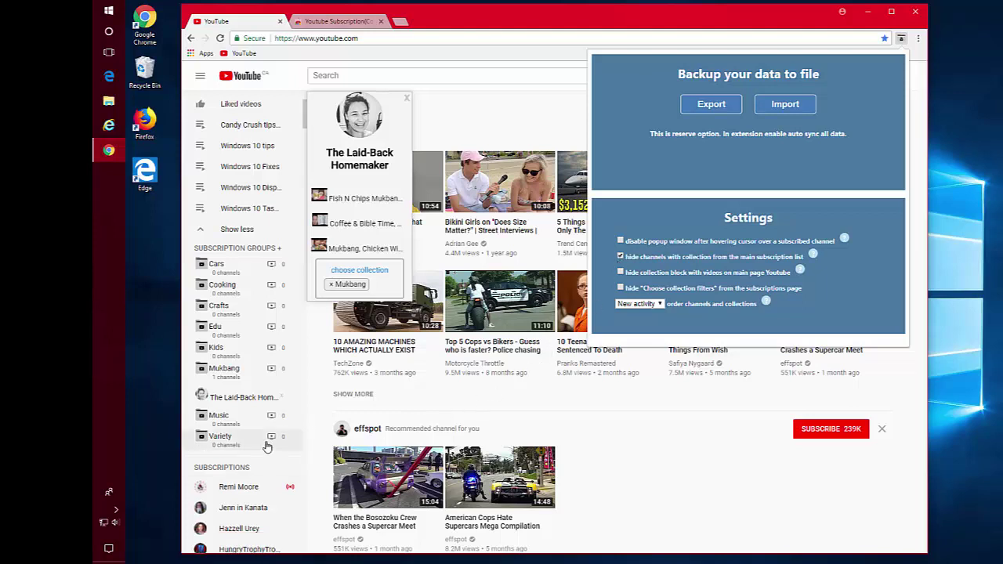
pyautogui.moveTo(247, 491)
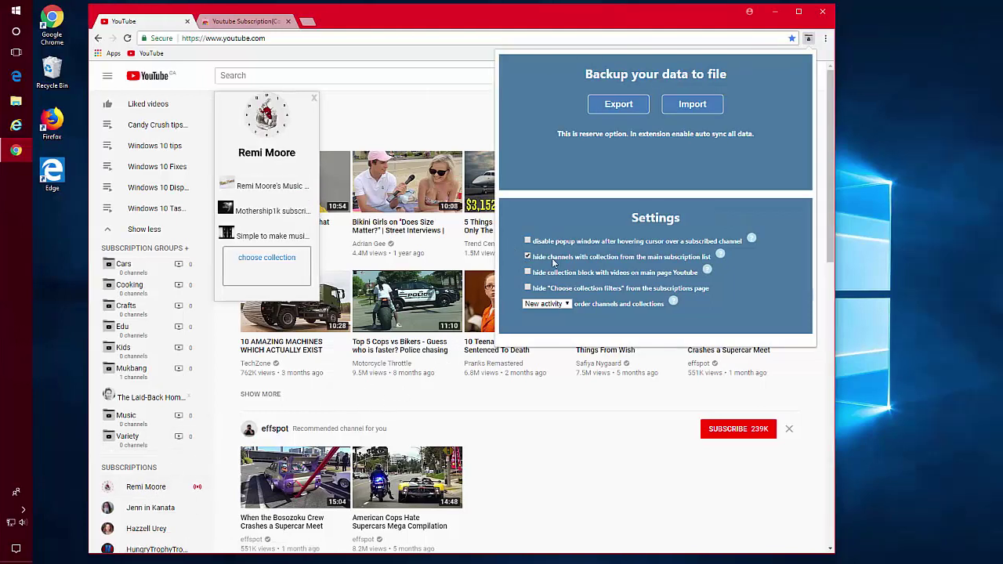
pyautogui.moveTo(165, 507)
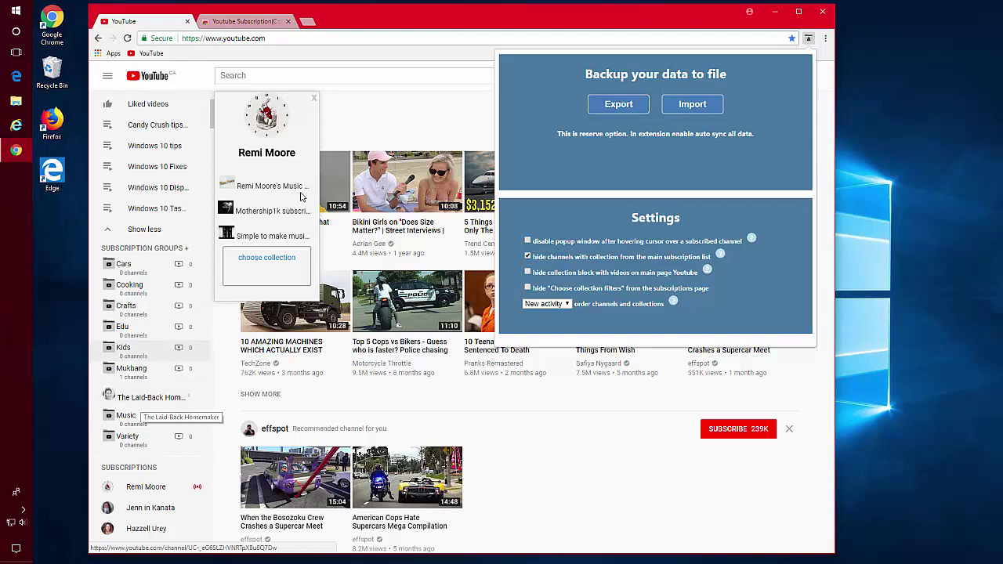
pyautogui.click(320, 102)
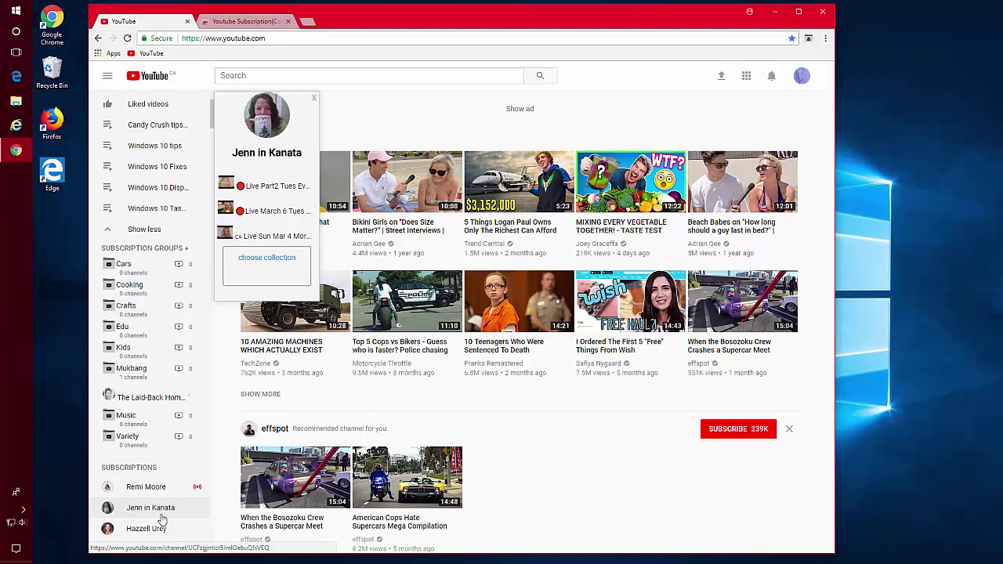
pyautogui.moveTo(167, 489)
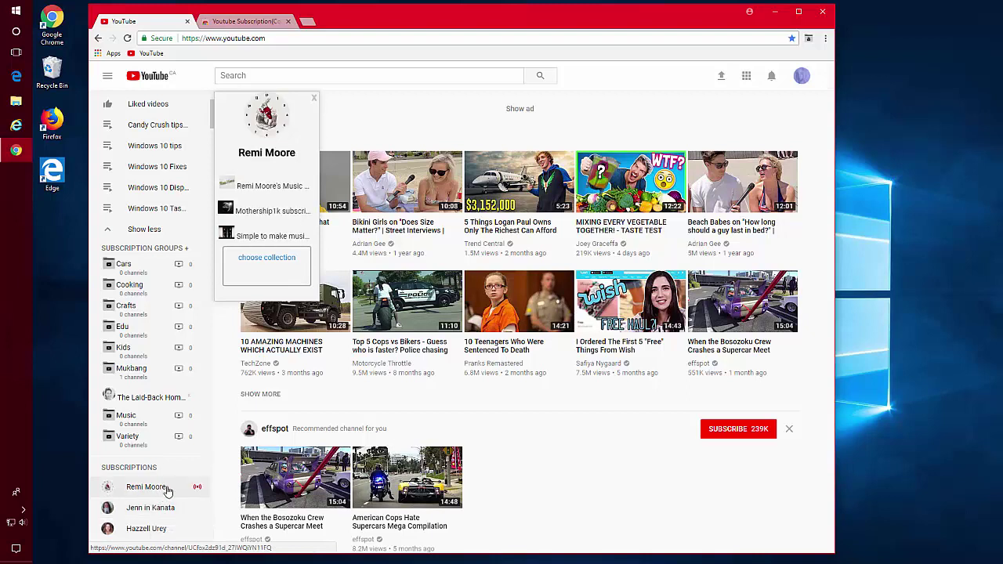
pyautogui.click(313, 100)
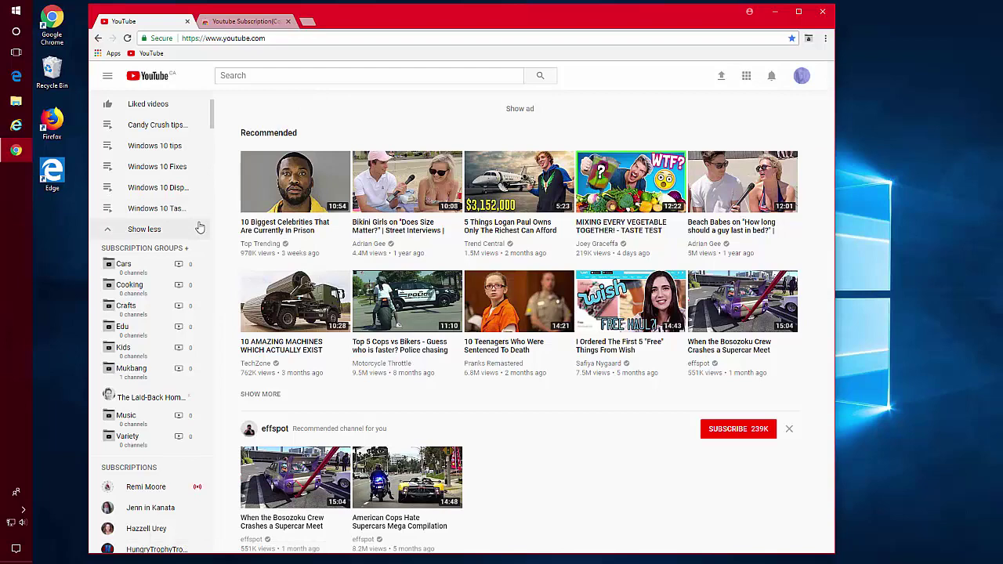
# - Assign 3SecRule to the Variety group from the Subscriptions list, then go back to Home
pyautogui.click(153, 468)
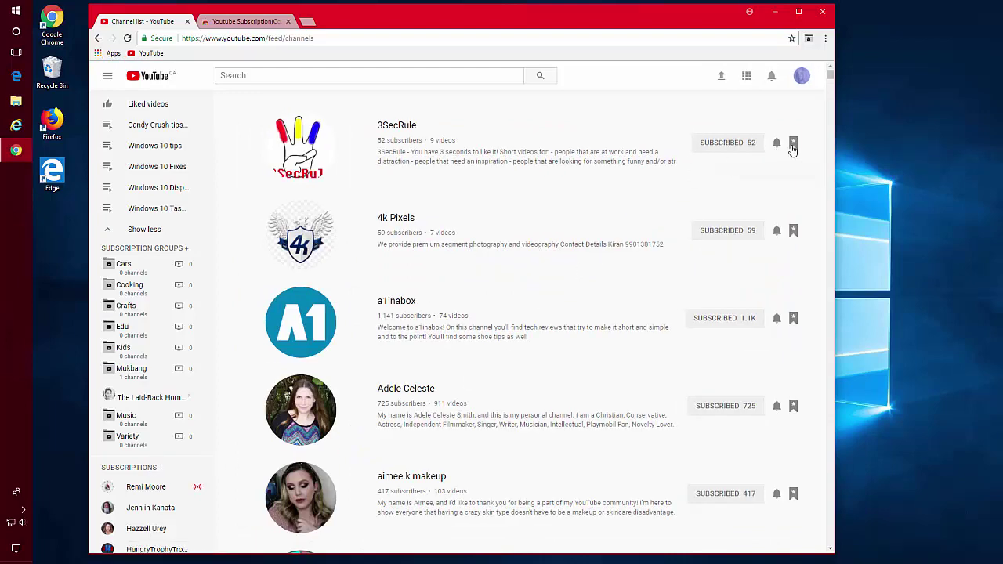
pyautogui.scroll(-1, 622, 314)
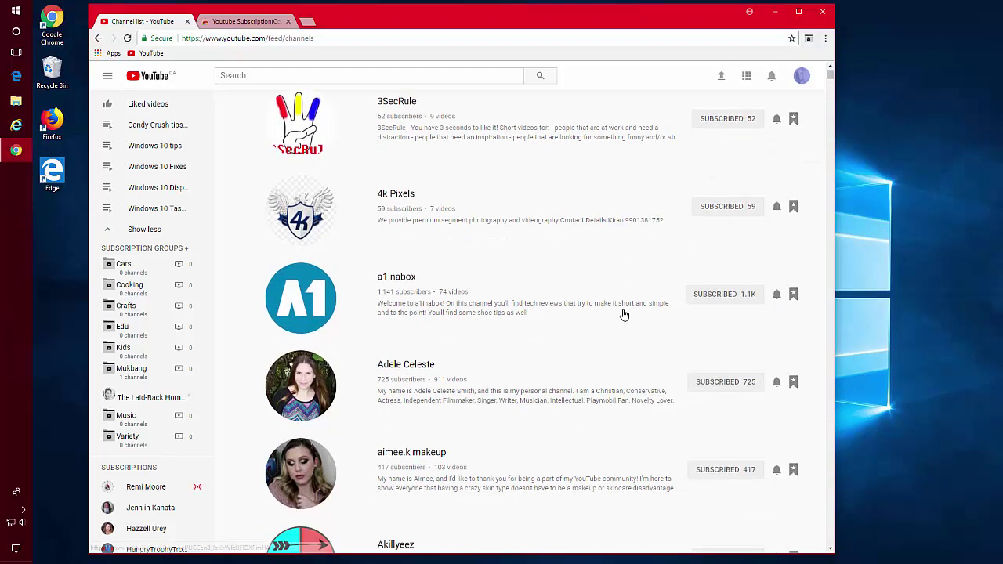
pyautogui.scroll(1, 622, 314)
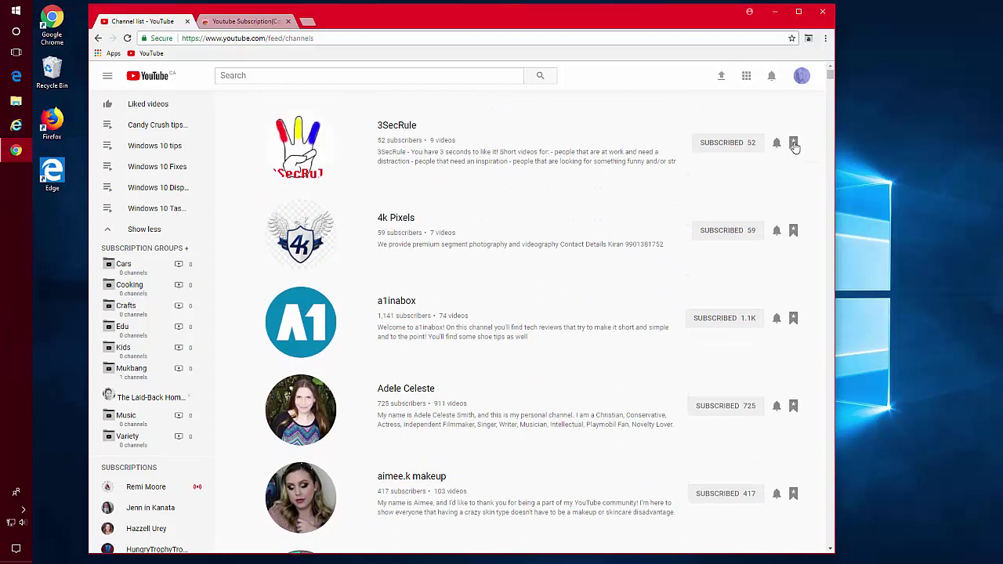
pyautogui.click(794, 144)
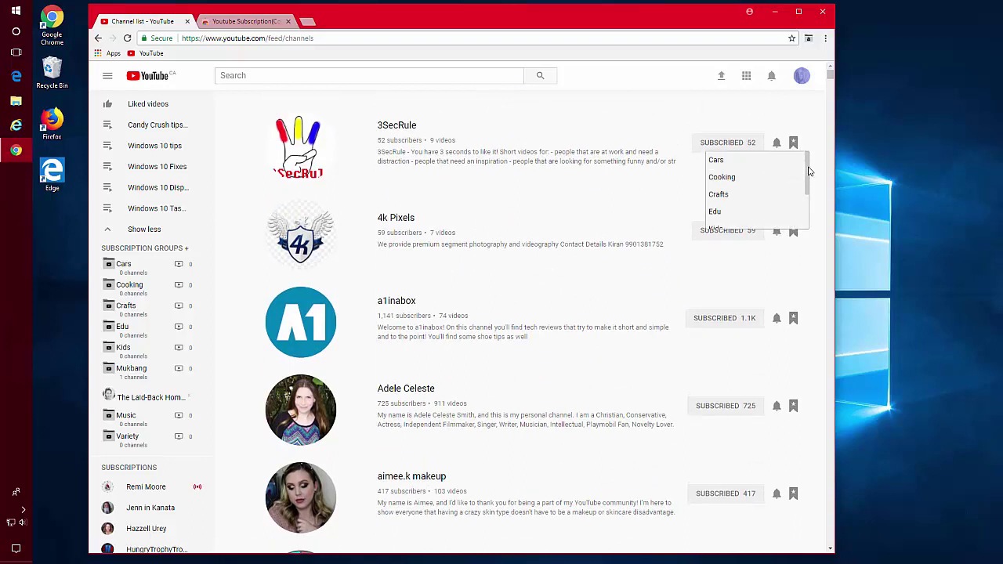
pyautogui.moveTo(809, 176); pyautogui.dragTo(803, 209)
pyautogui.click(749, 220)
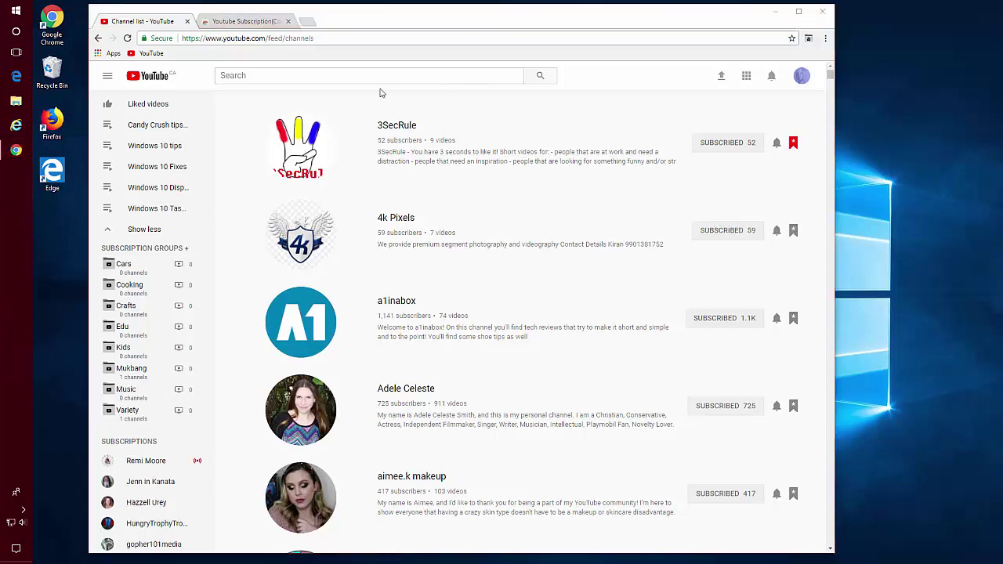
pyautogui.click(150, 79)
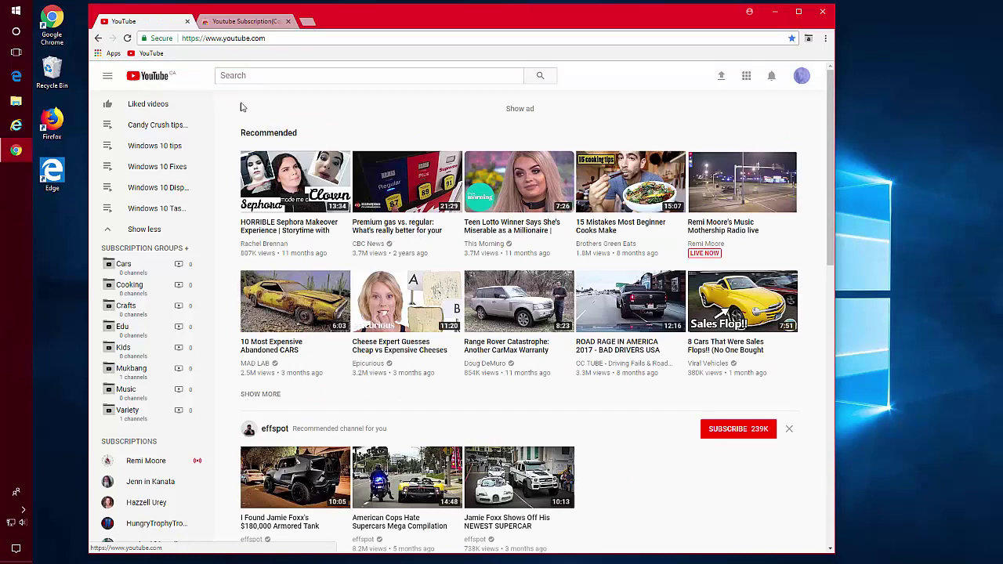
pyautogui.click(312, 234)
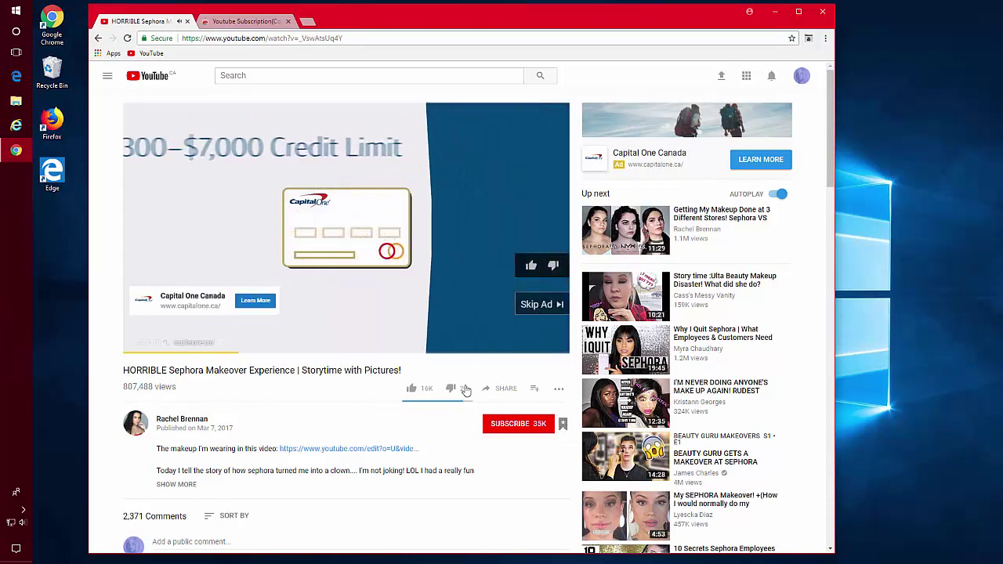
pyautogui.click(98, 38)
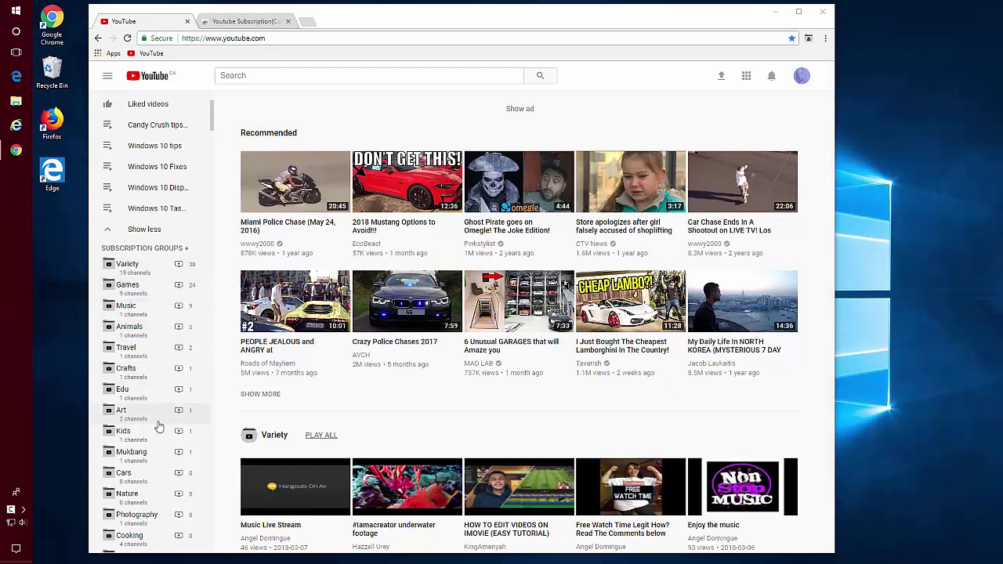
pyautogui.click(137, 266)
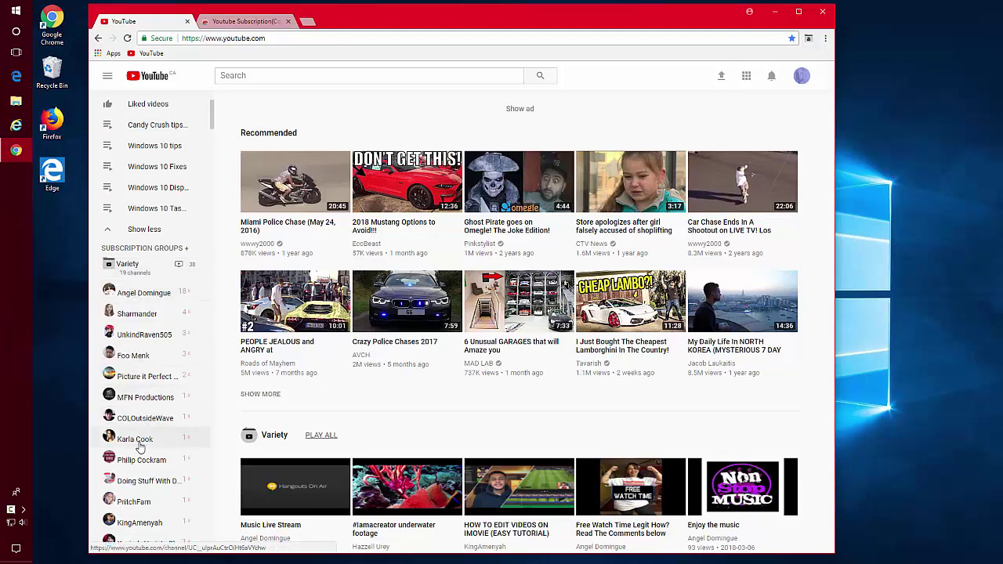
pyautogui.scroll(-2, 139, 442)
pyautogui.scroll(3, 137, 468)
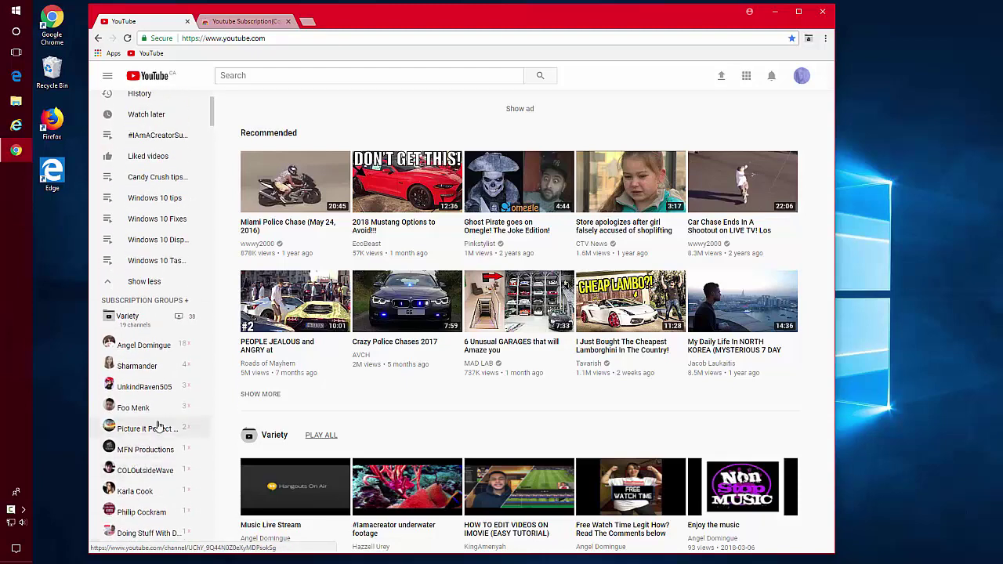
pyautogui.click(175, 323)
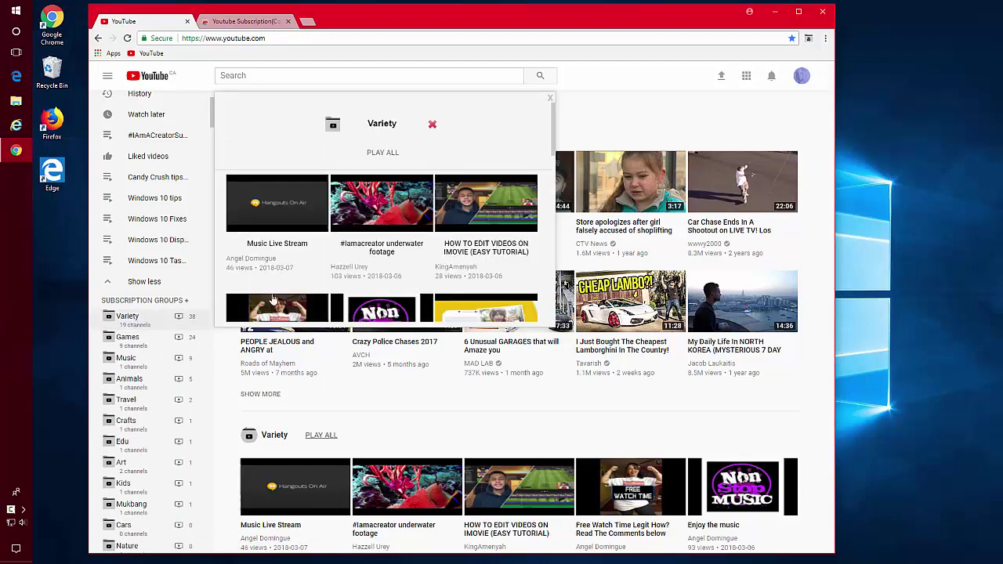
pyautogui.click(550, 97)
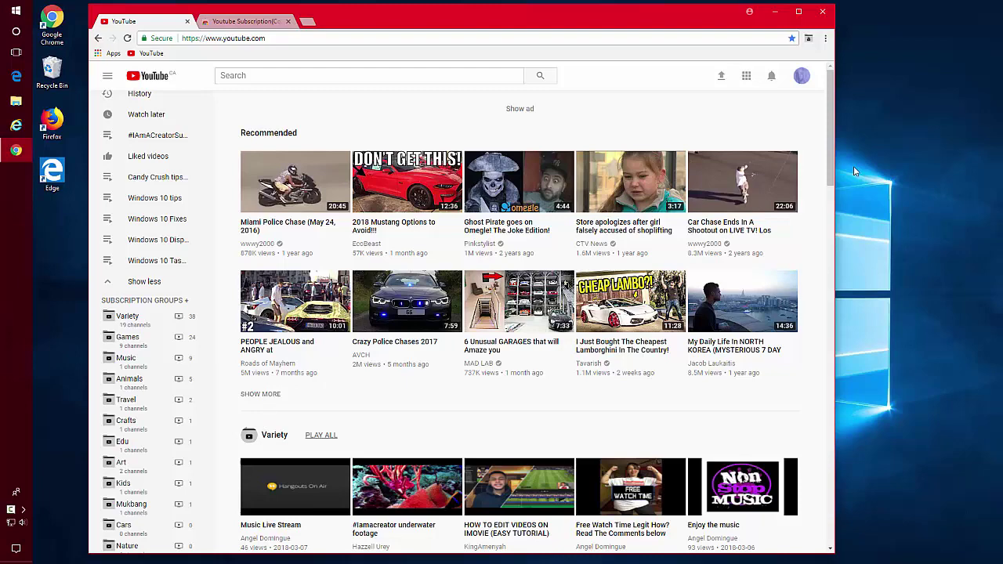
# - In Collection Manager settings, toggle hiding group video blocks on the home page off again
pyautogui.click(810, 40)
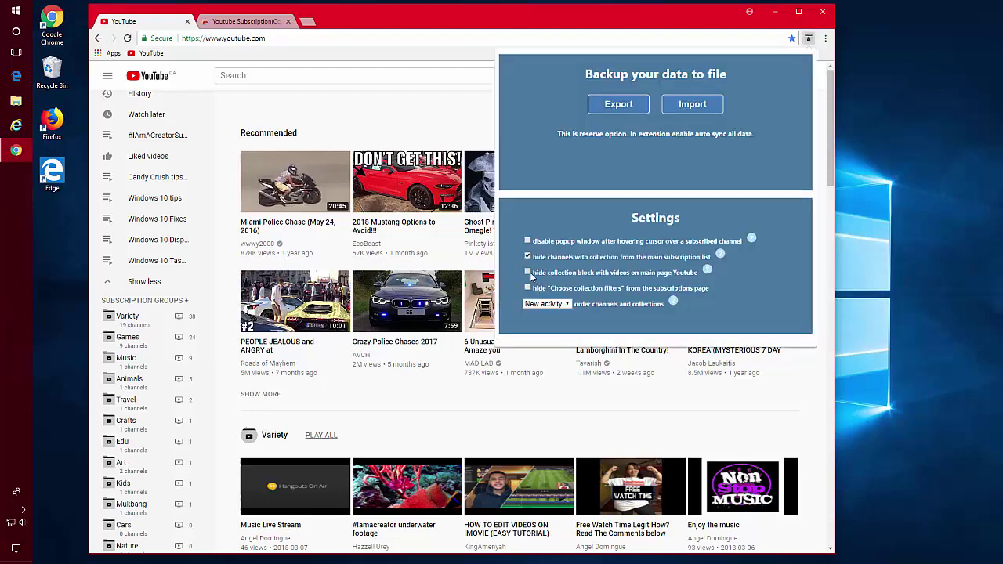
pyautogui.click(529, 273)
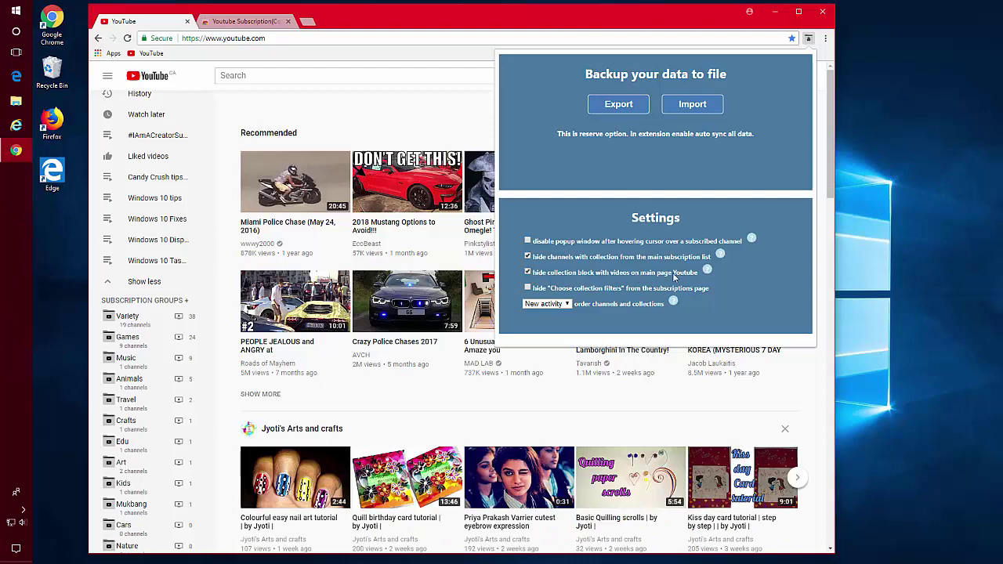
pyautogui.click(529, 272)
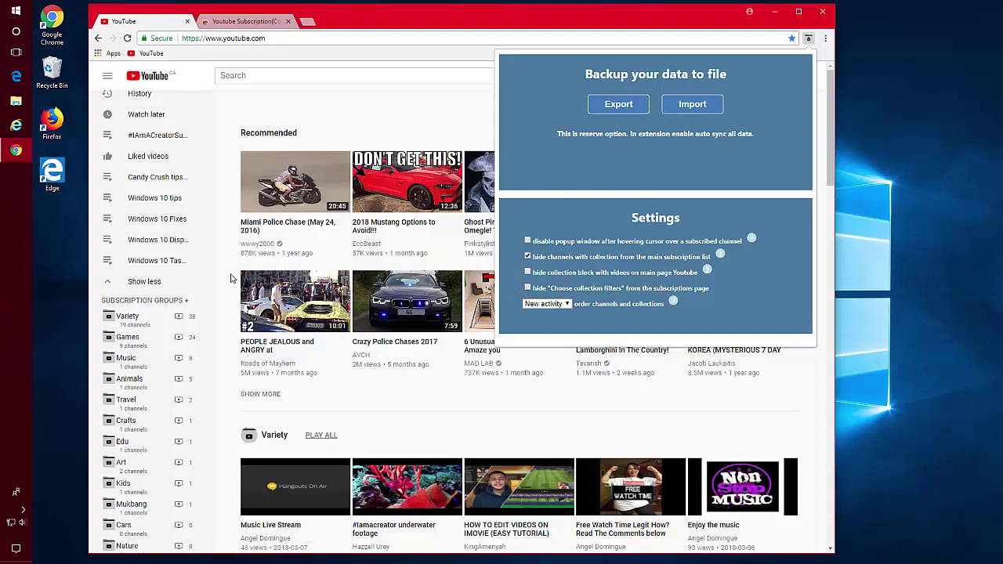
pyautogui.scroll(3, 208, 305)
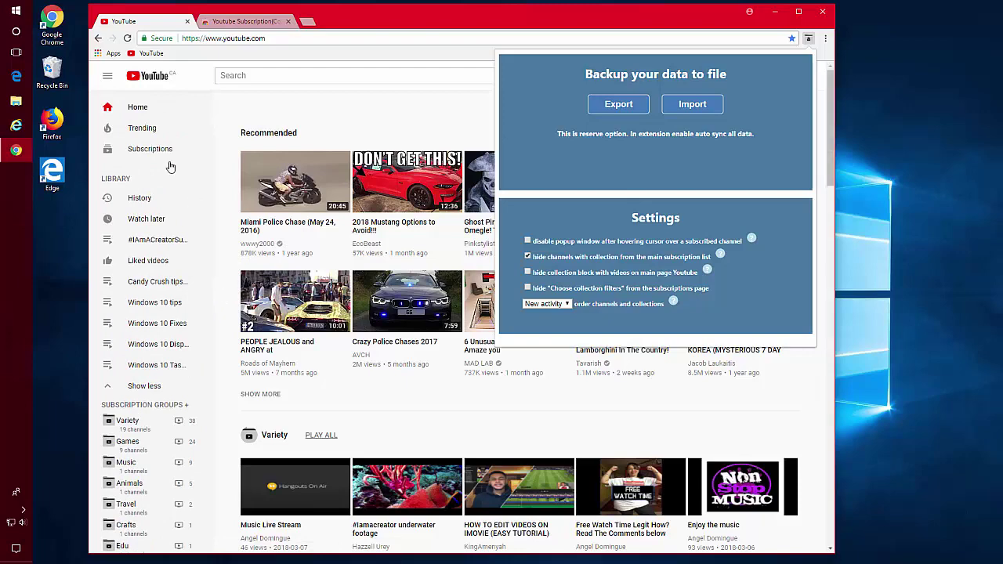
# - Filter the Subscriptions feed by the Cooking collection
pyautogui.click(160, 151)
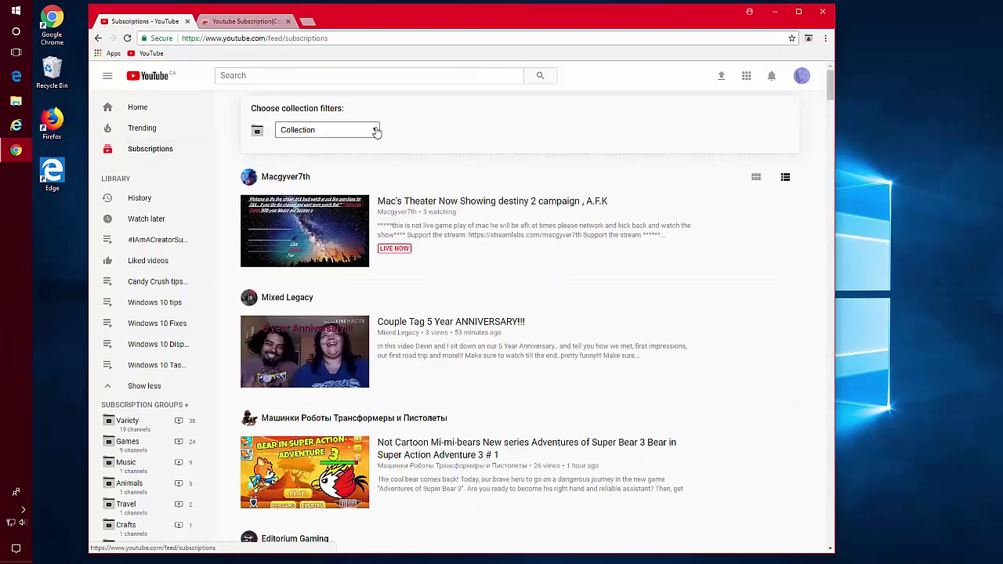
pyautogui.click(367, 131)
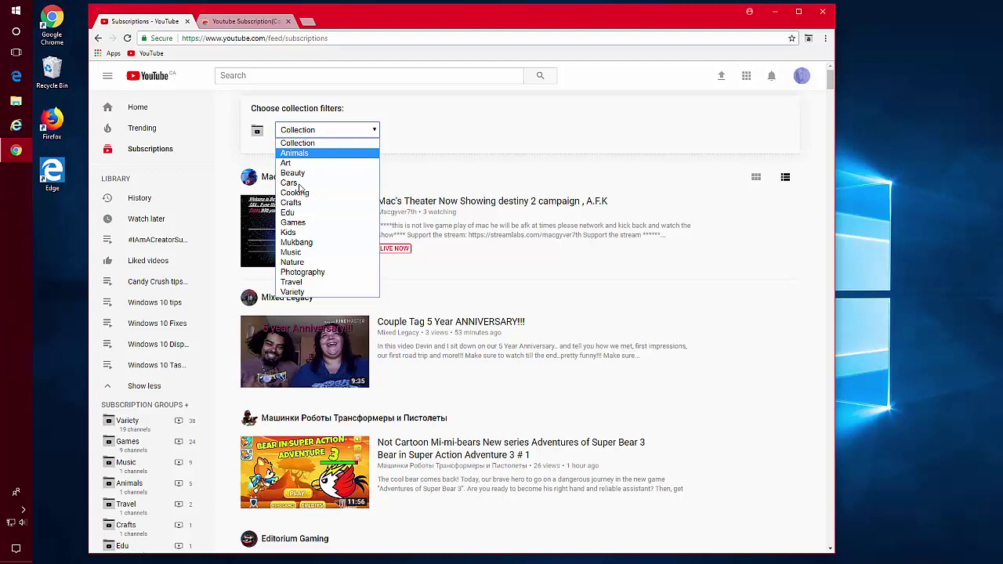
pyautogui.click(333, 194)
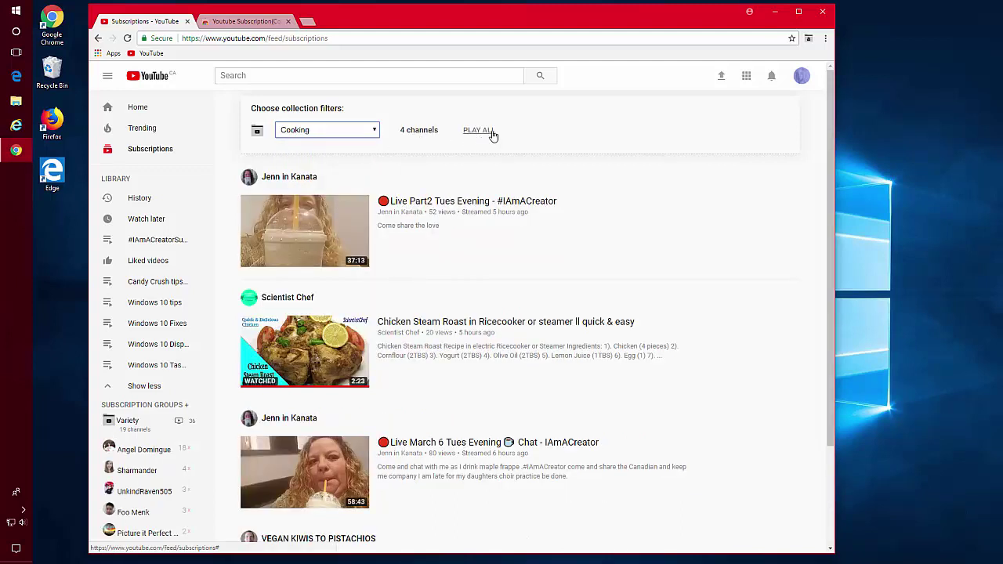
pyautogui.click(374, 133)
pyautogui.click(428, 150)
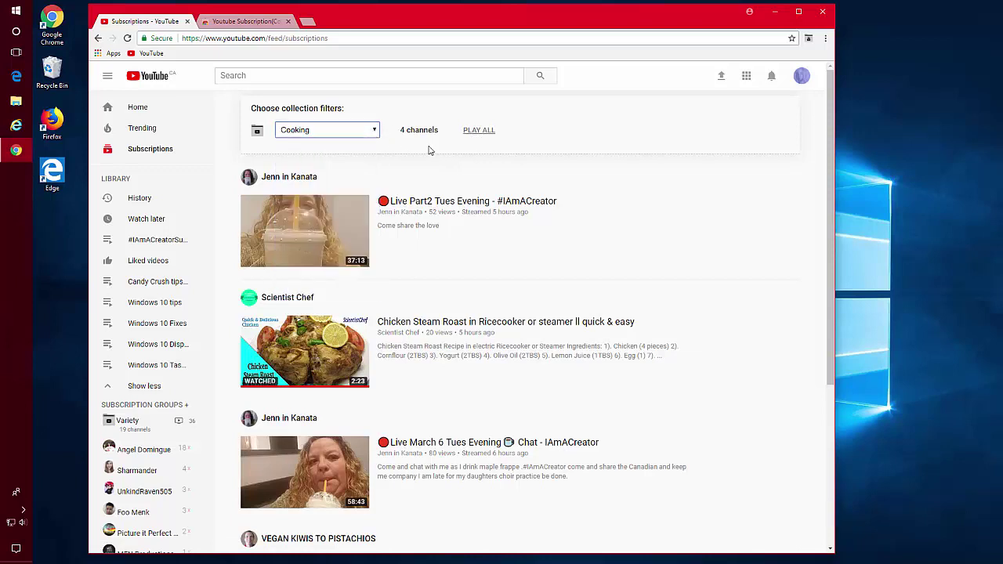
pyautogui.click(378, 131)
pyautogui.click(392, 149)
# - Change the collection filter to Art, then to Variety
pyautogui.click(374, 130)
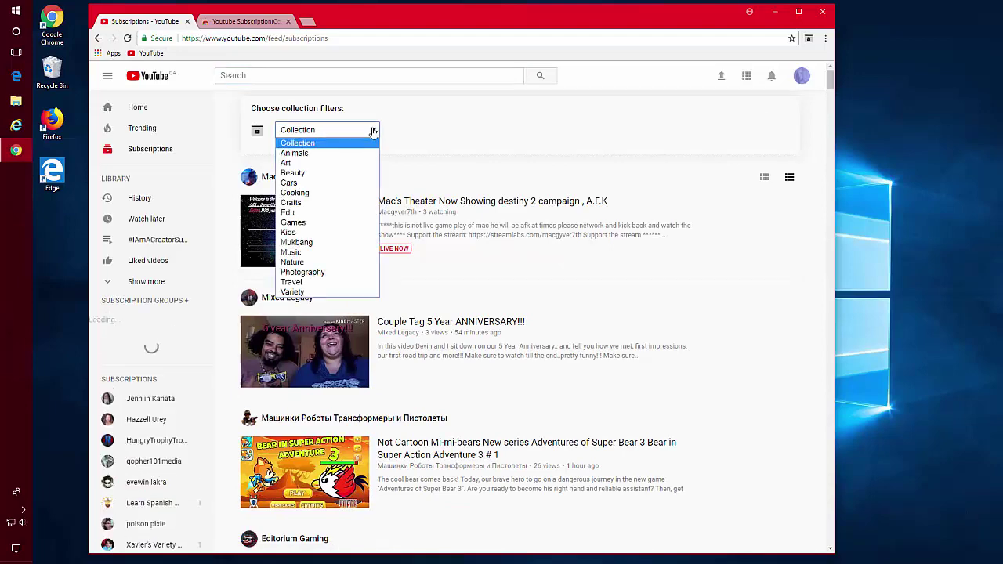
pyautogui.click(340, 162)
pyautogui.click(337, 131)
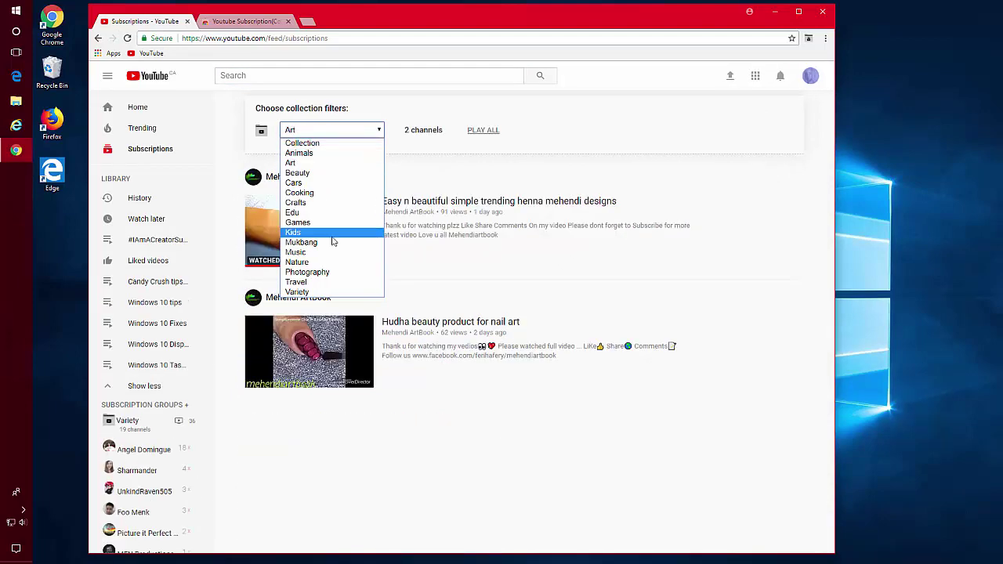
pyautogui.click(333, 292)
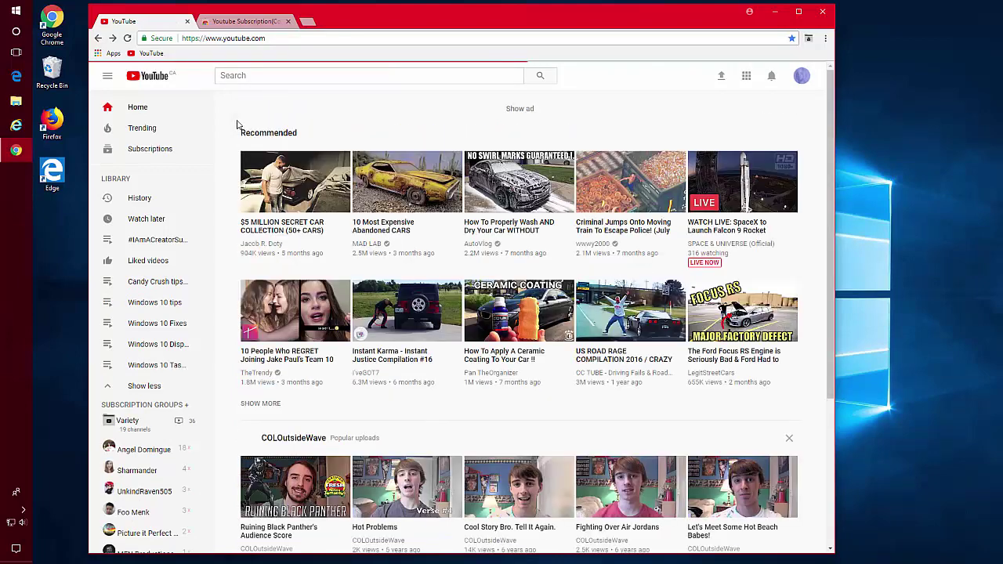
# - Set the Collection Manager ordering of channels and collections to Custom
pyautogui.scroll(-3, 233, 217)
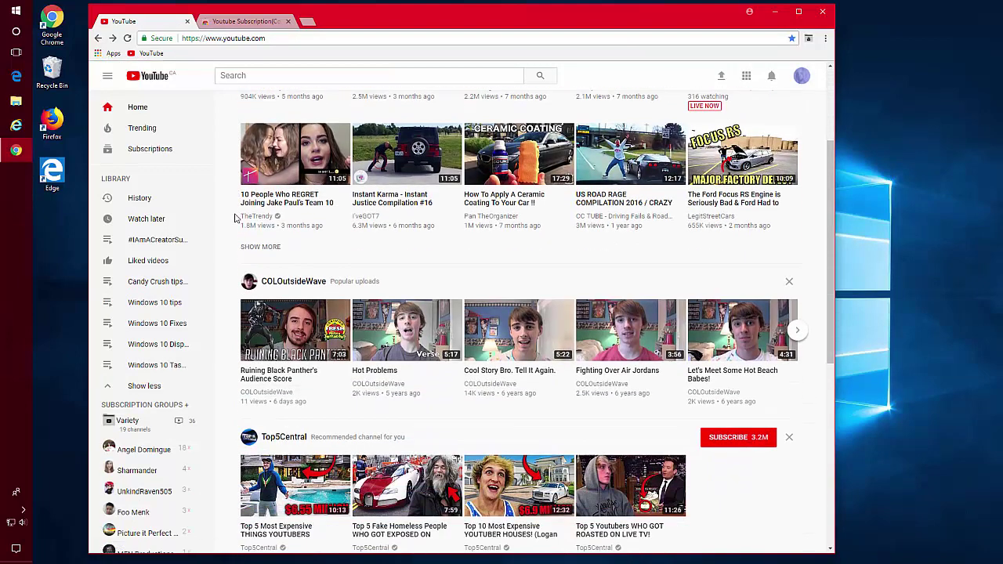
pyautogui.scroll(-4, 202, 262)
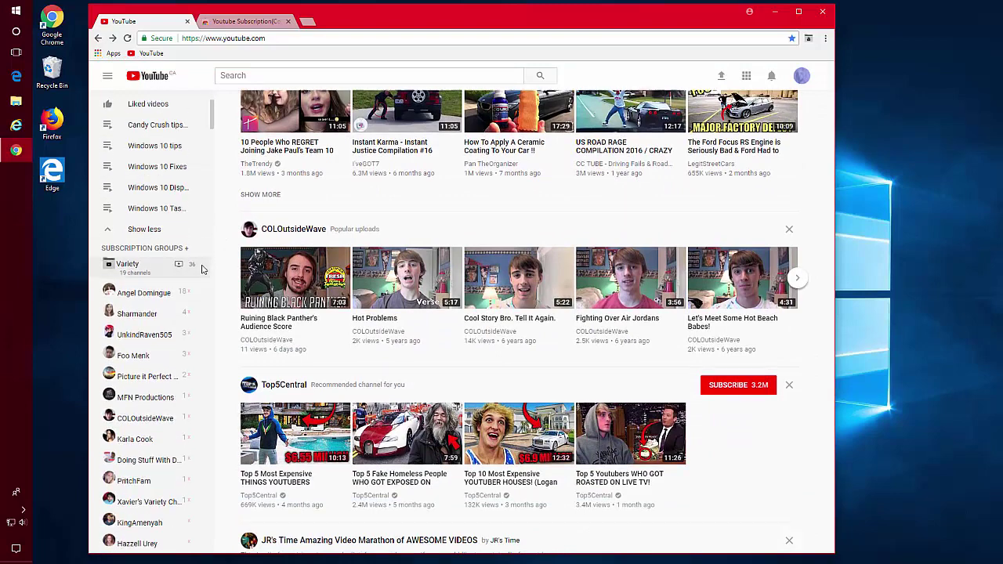
pyautogui.click(809, 41)
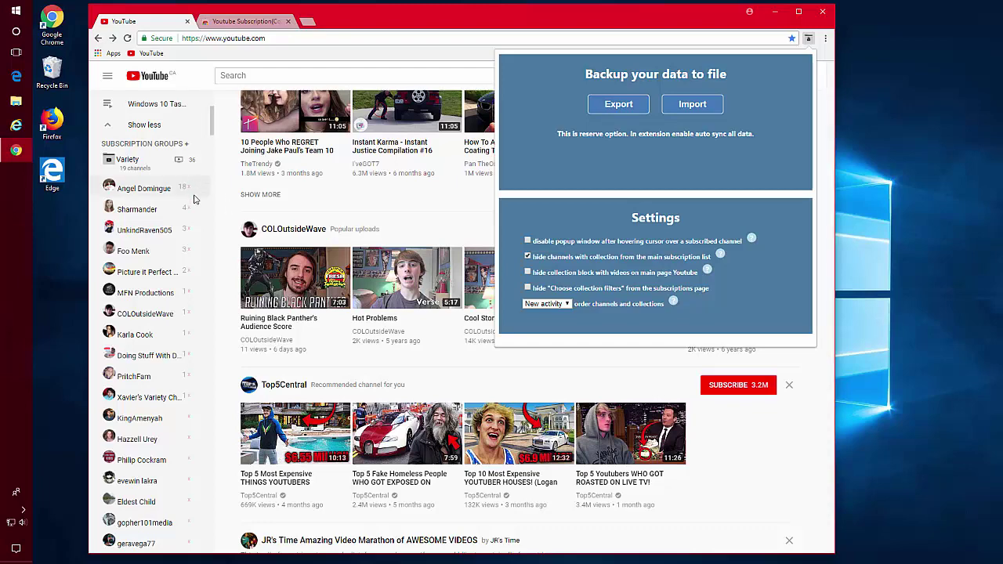
pyautogui.click(123, 163)
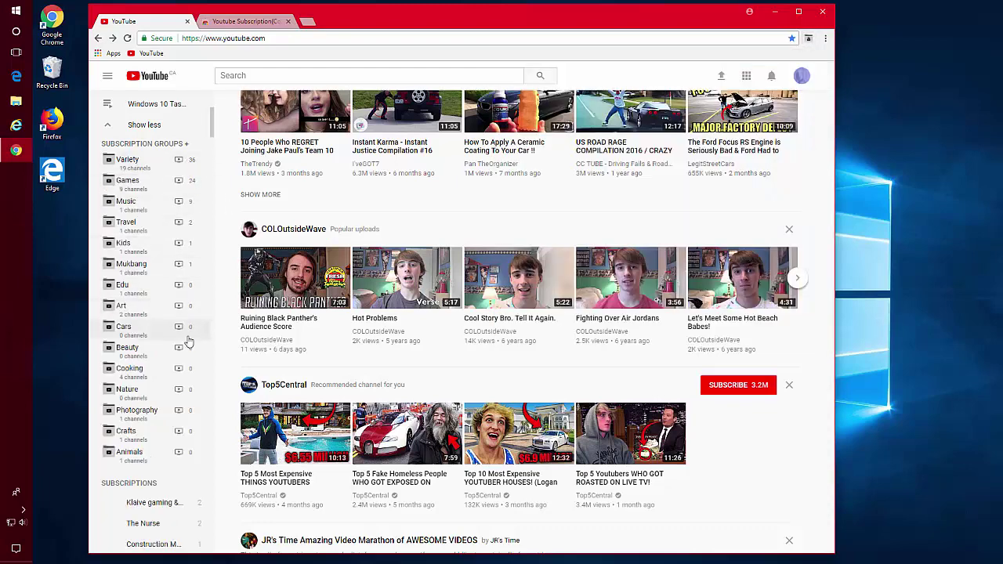
pyautogui.click(810, 39)
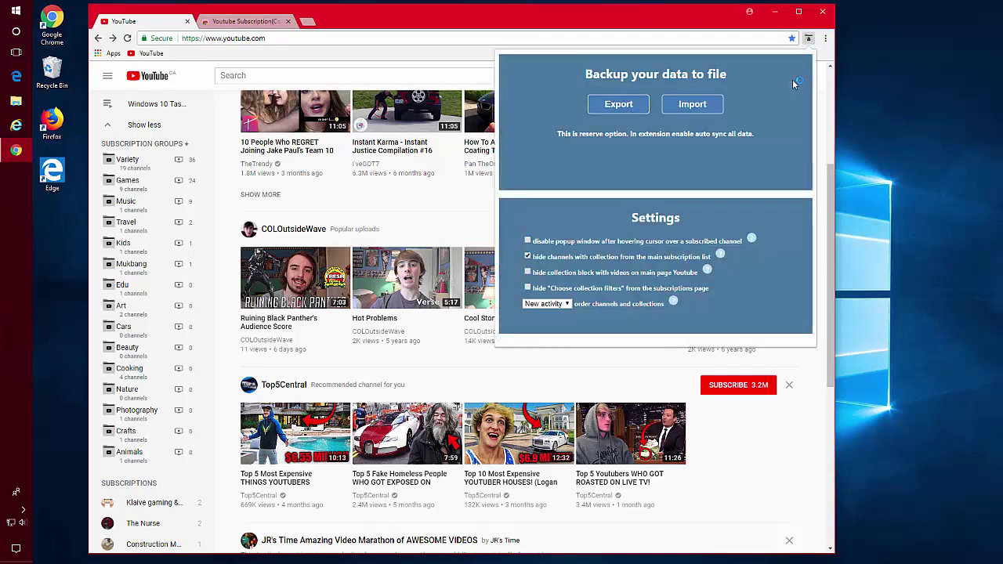
pyautogui.click(567, 305)
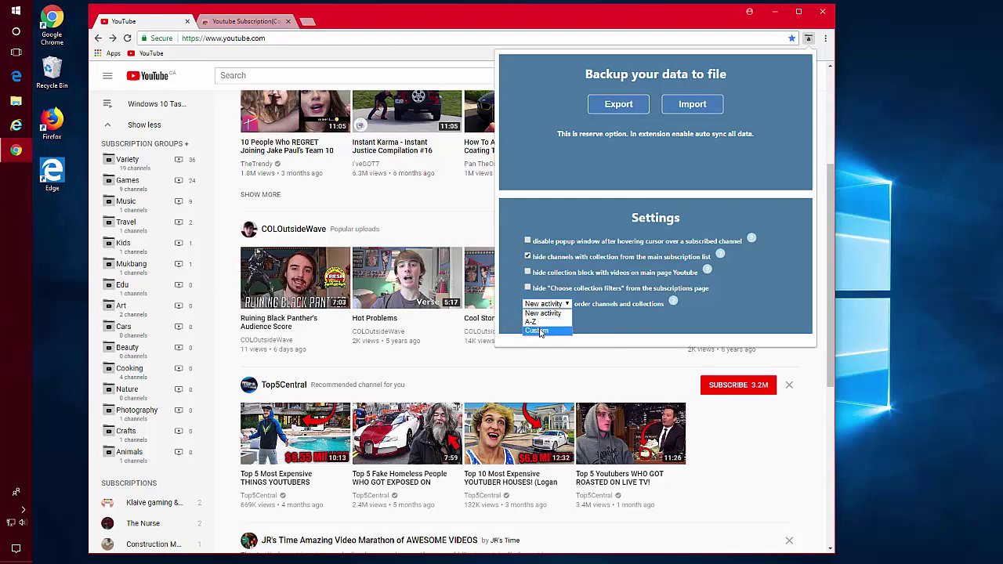
pyautogui.click(539, 331)
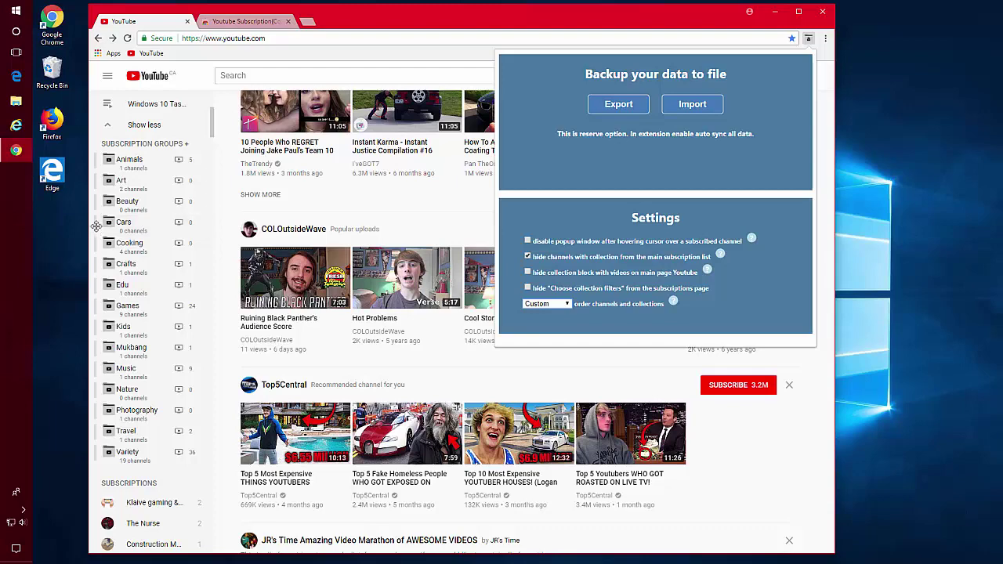
# - Drag the Cars group up below Animals and expand the Variety group
pyautogui.moveTo(95, 226); pyautogui.dragTo(100, 169)
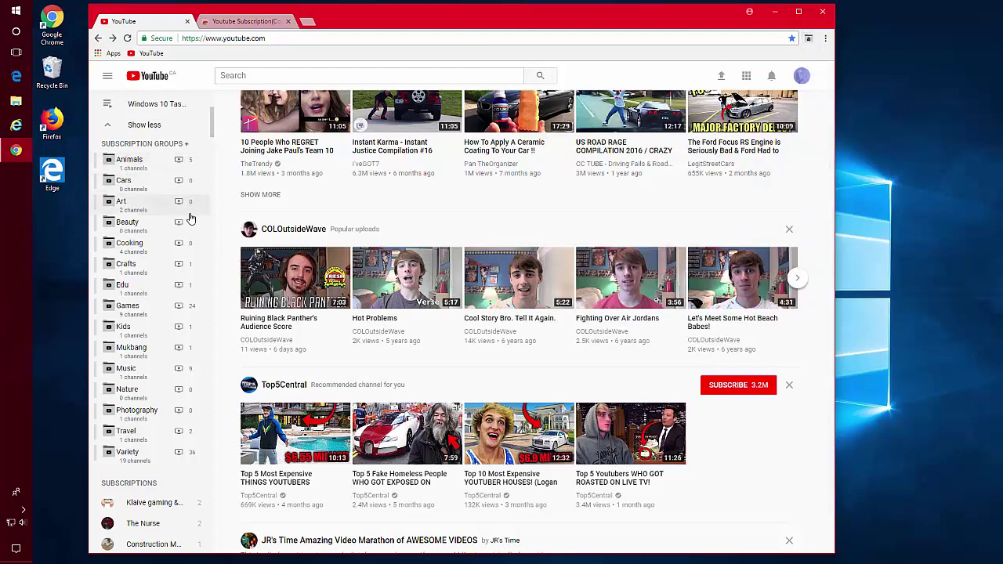
pyautogui.click(169, 455)
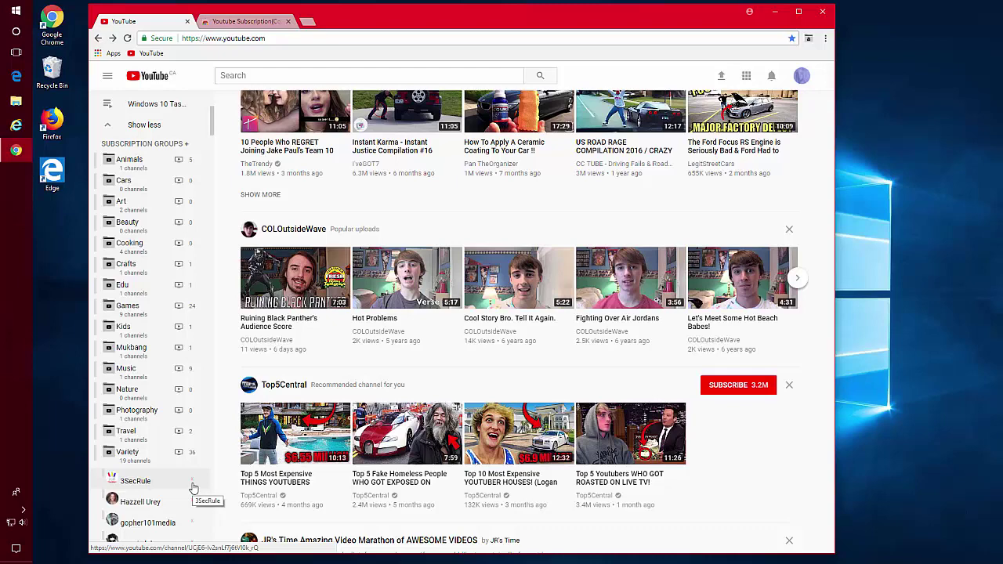
pyautogui.scroll(-3, 194, 488)
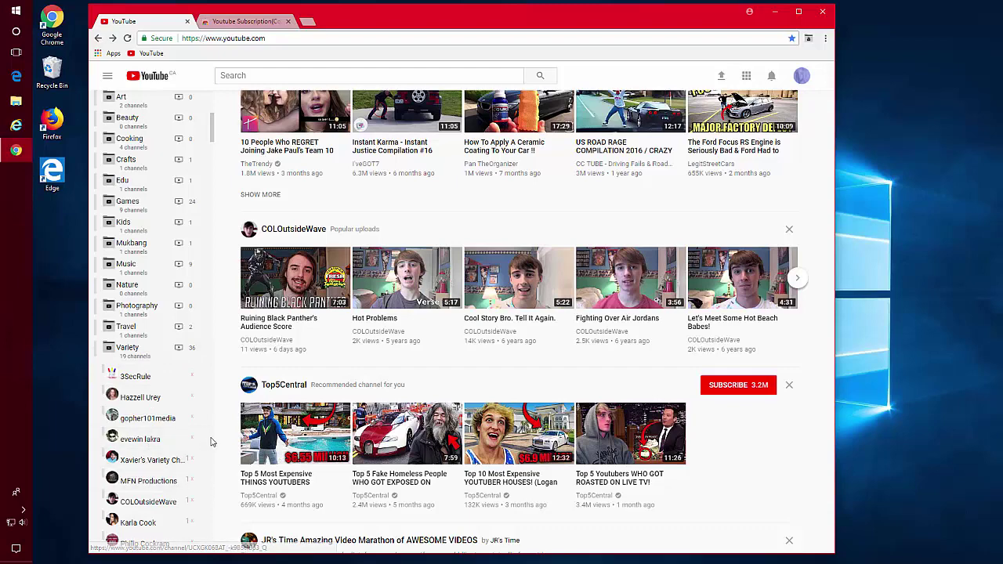
pyautogui.scroll(1, 149, 445)
pyautogui.scroll(3, 222, 242)
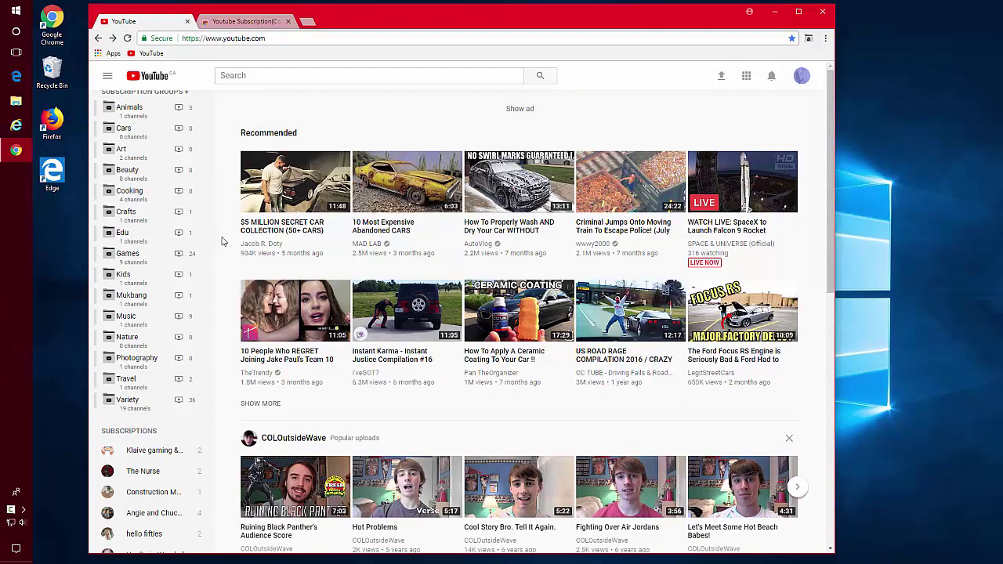
# - Uncheck hiding grouped channels from the main subscription list, then close the extension panel
pyautogui.click(809, 38)
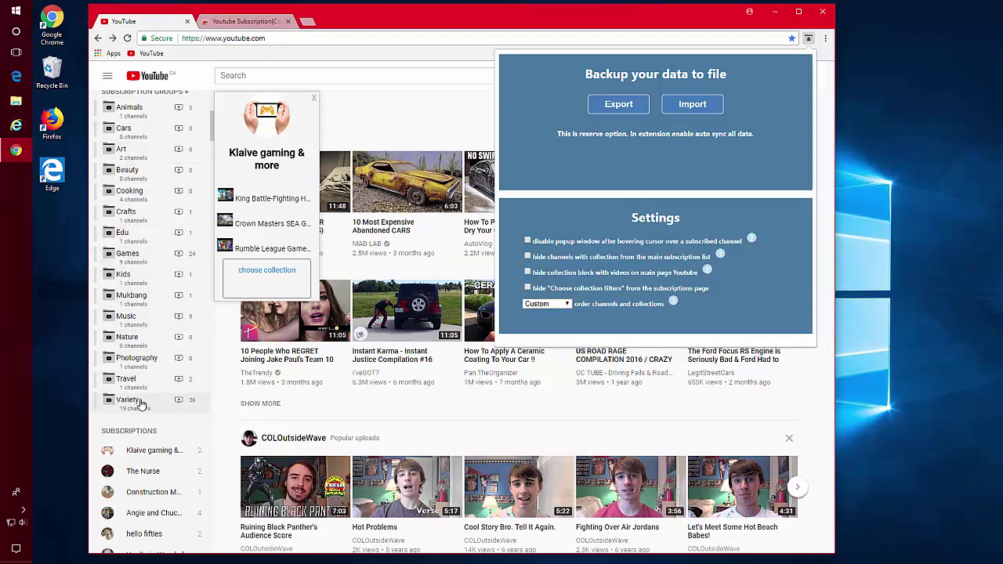
pyautogui.scroll(-1, 141, 401)
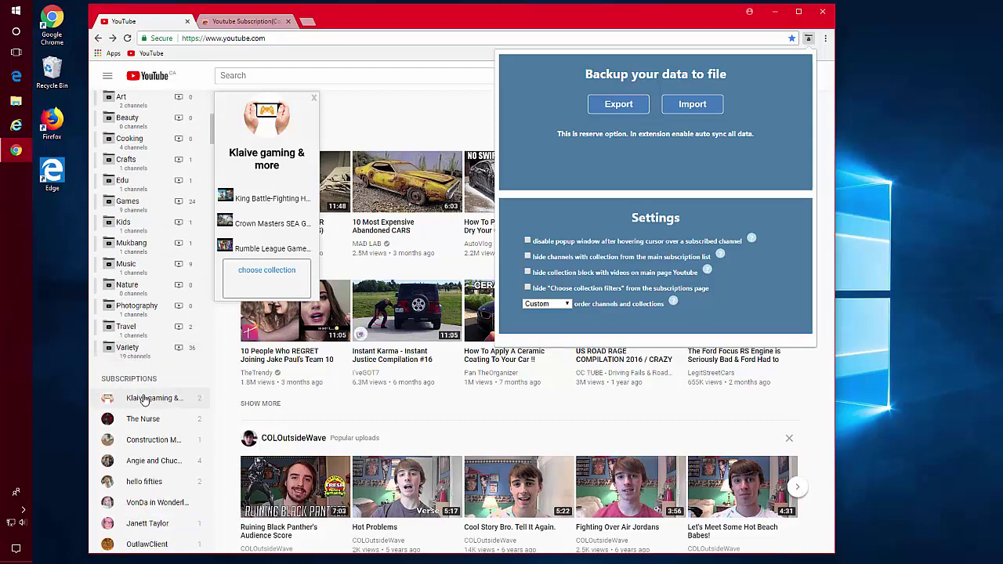
pyautogui.moveTo(155, 398)
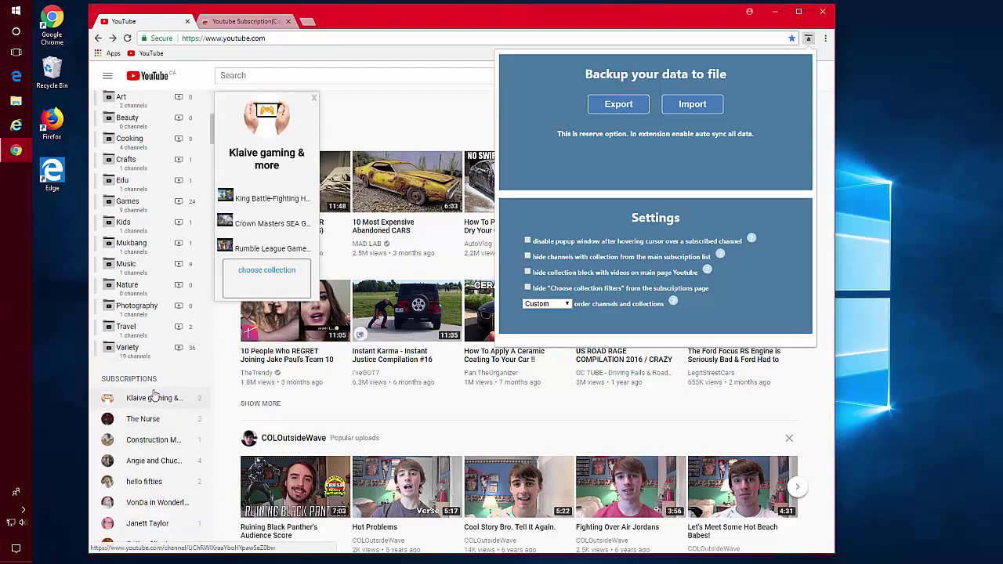
pyautogui.scroll(1, 154, 394)
pyautogui.scroll(1, 154, 394)
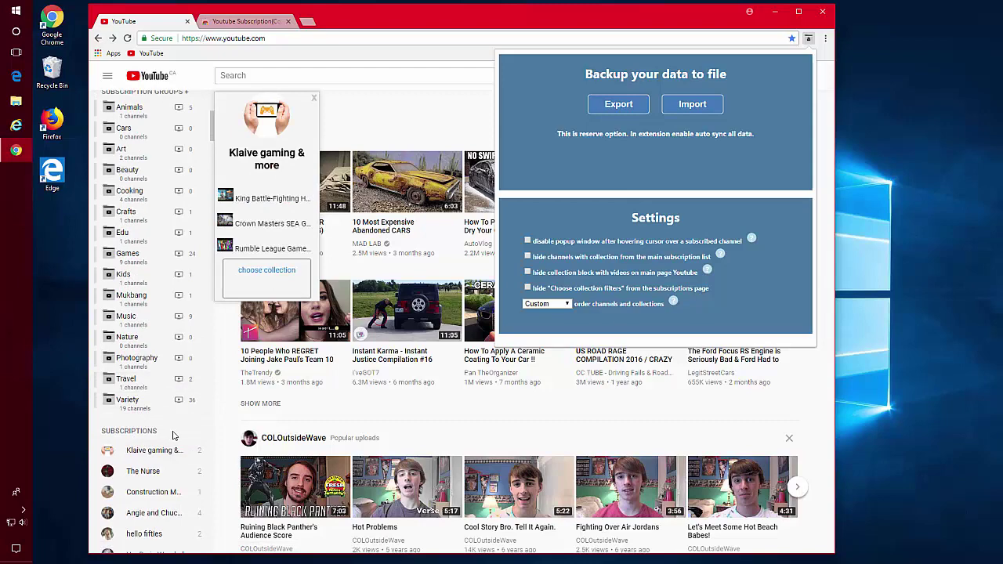
pyautogui.click(972, 531)
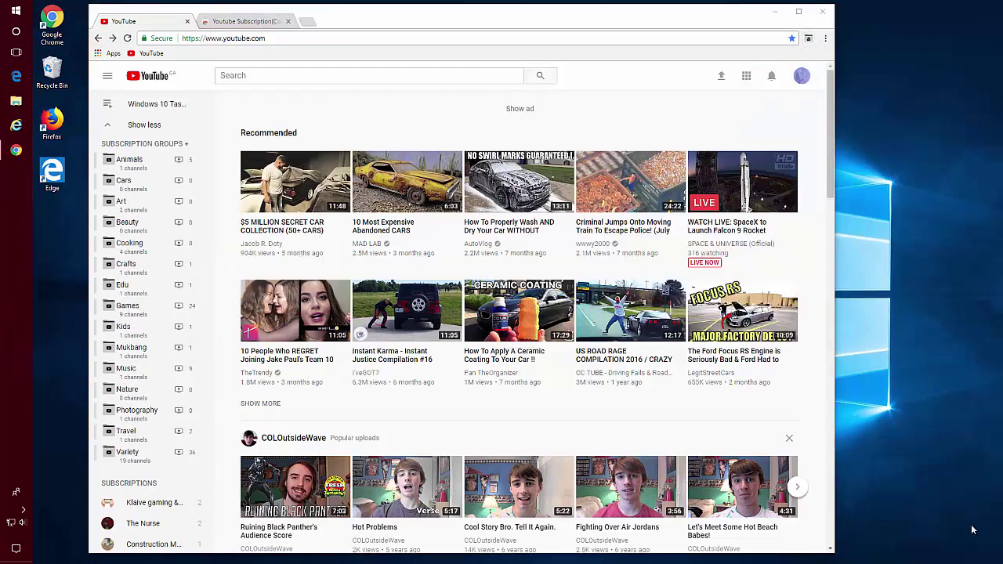